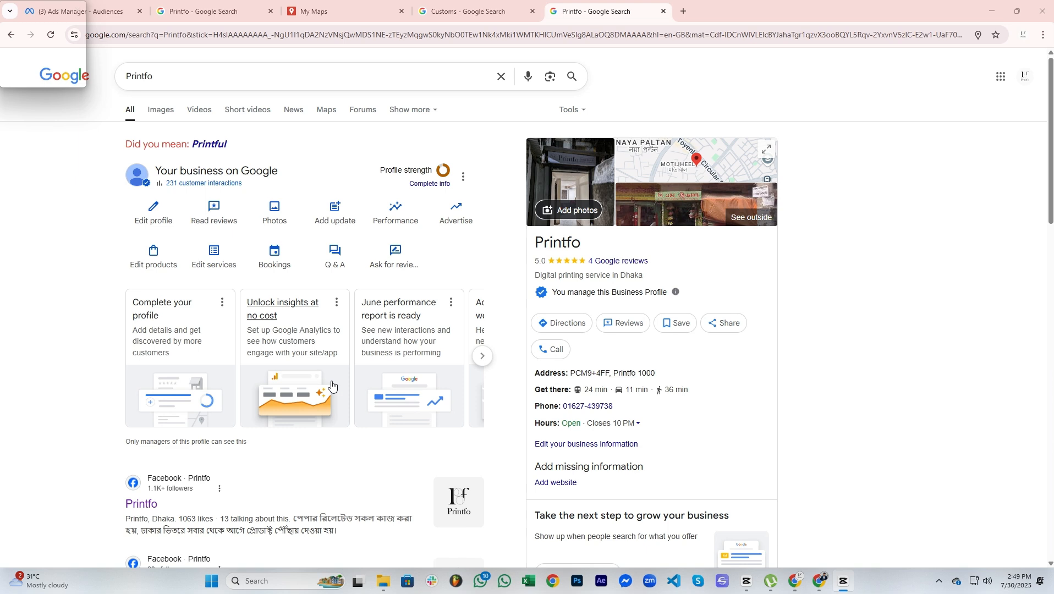
Review the Printfo business listing in the search results, including its photo and video gallery and profile details
drag(157, 76, 120, 83)
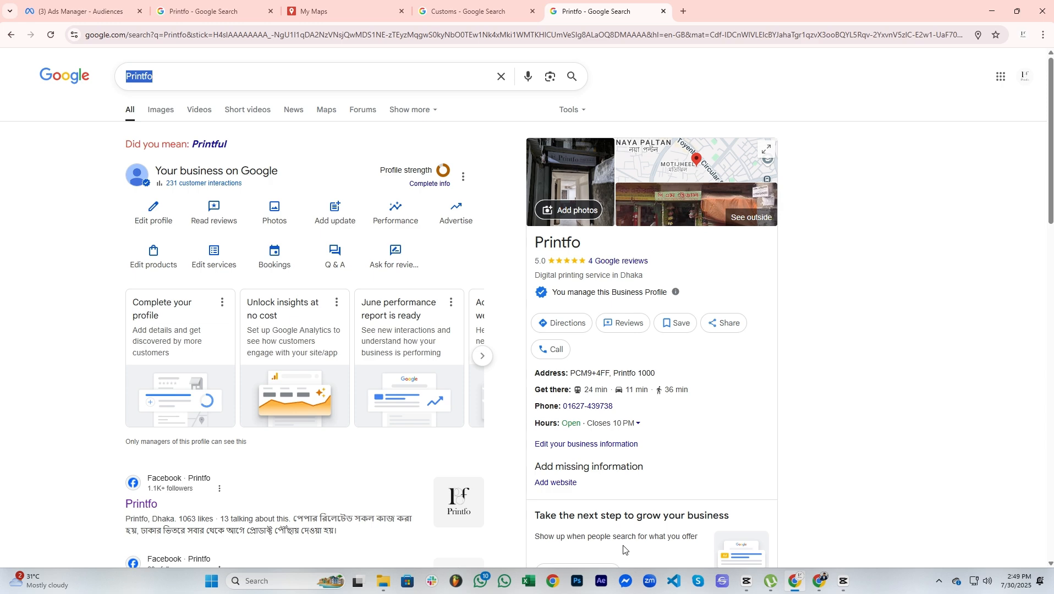
click(557, 177)
click(385, 254)
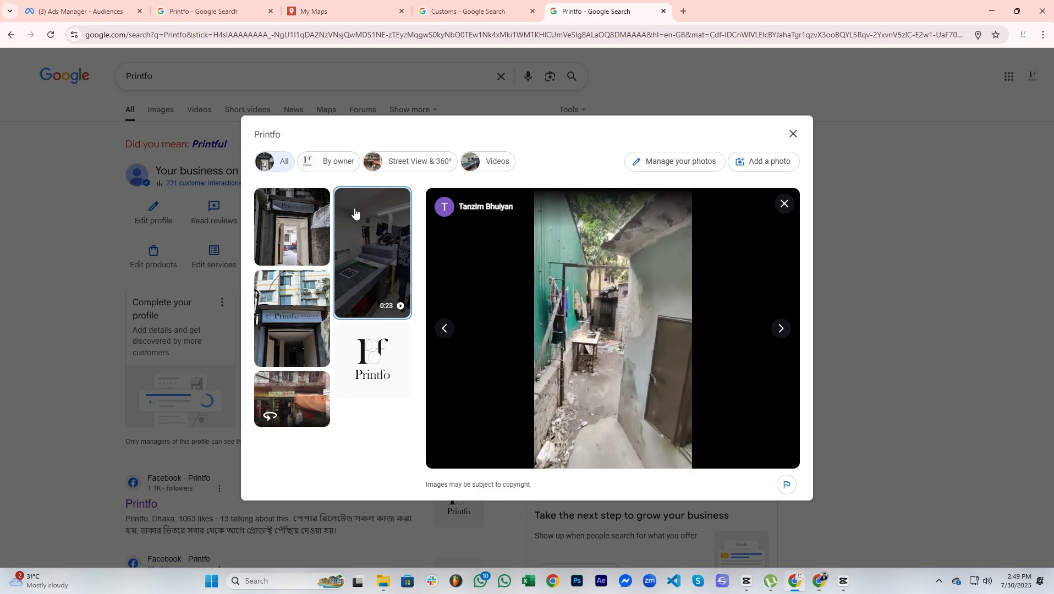
click(70, 356)
scroll(622, 394, down, 4)
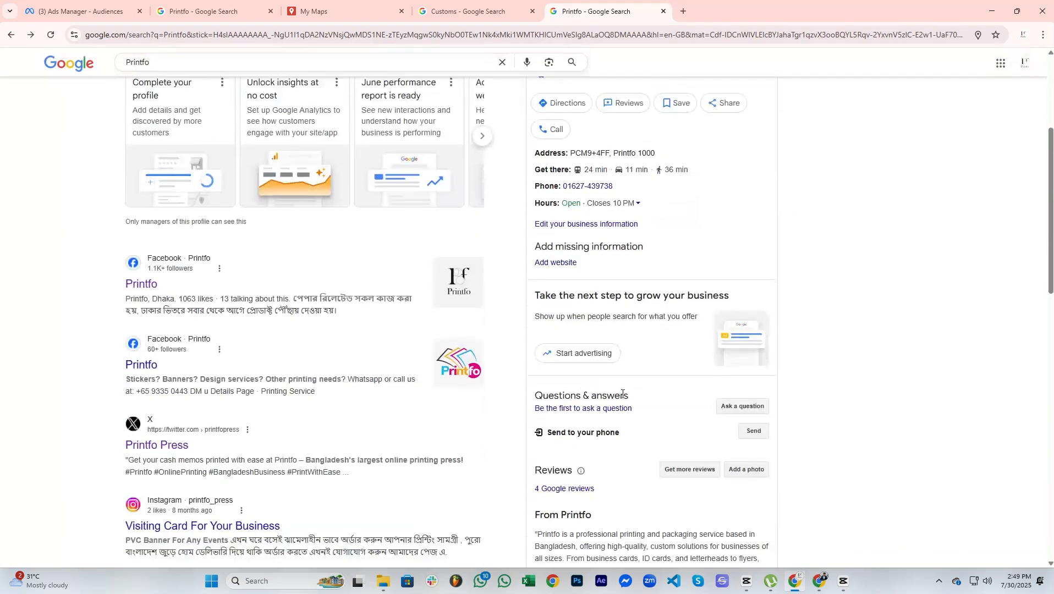
scroll(627, 348, down, 3)
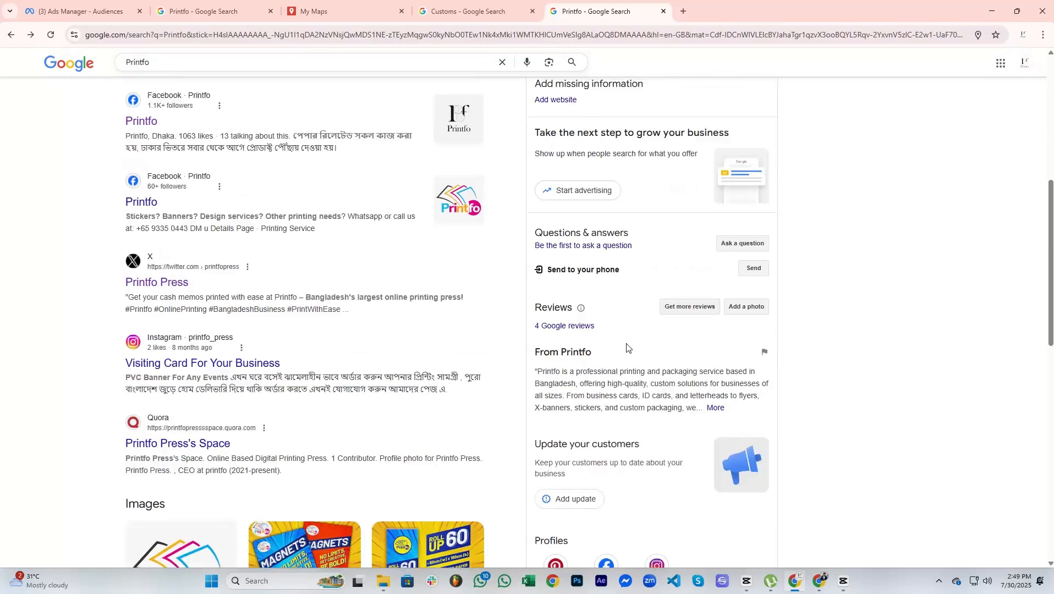
scroll(627, 348, up, 7)
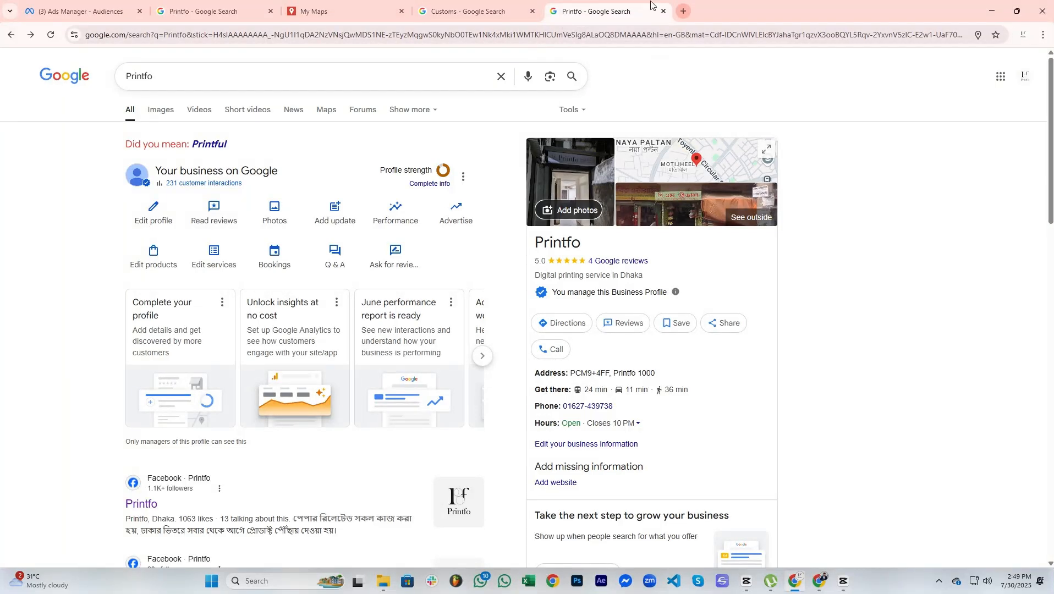
Close the old My Maps page, search for "google my maps" in a new tab and open the first result
click(401, 11)
click(553, 12)
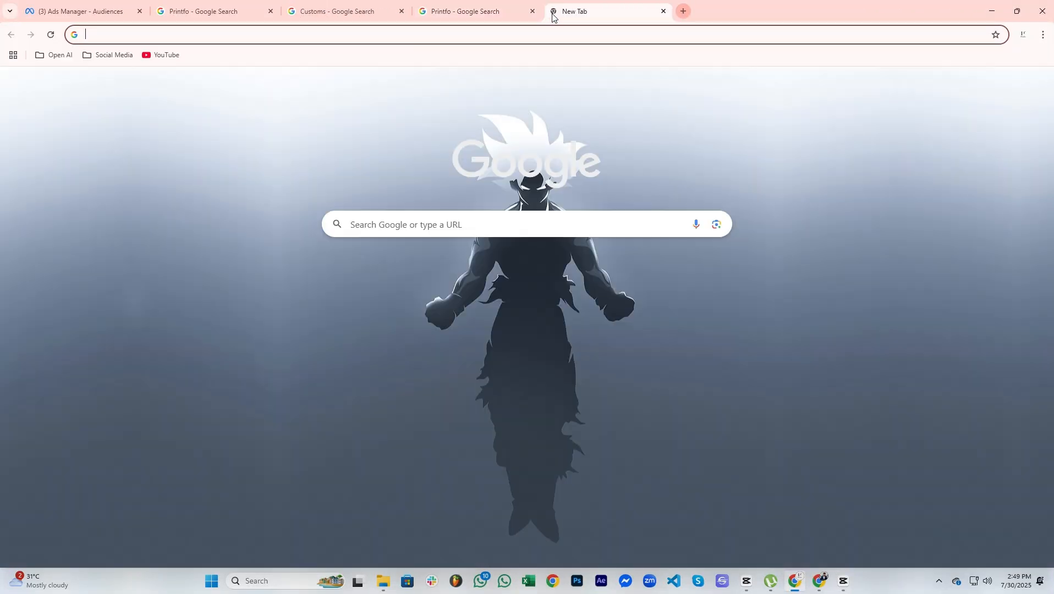
text(google m)
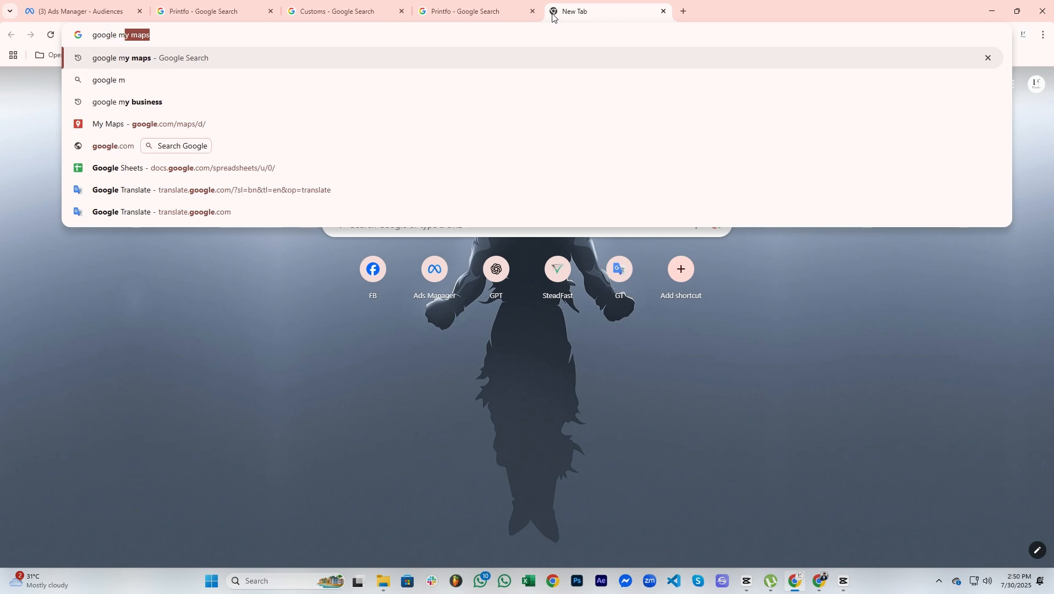
text(yu)
key(BackSpace)
text(ma)
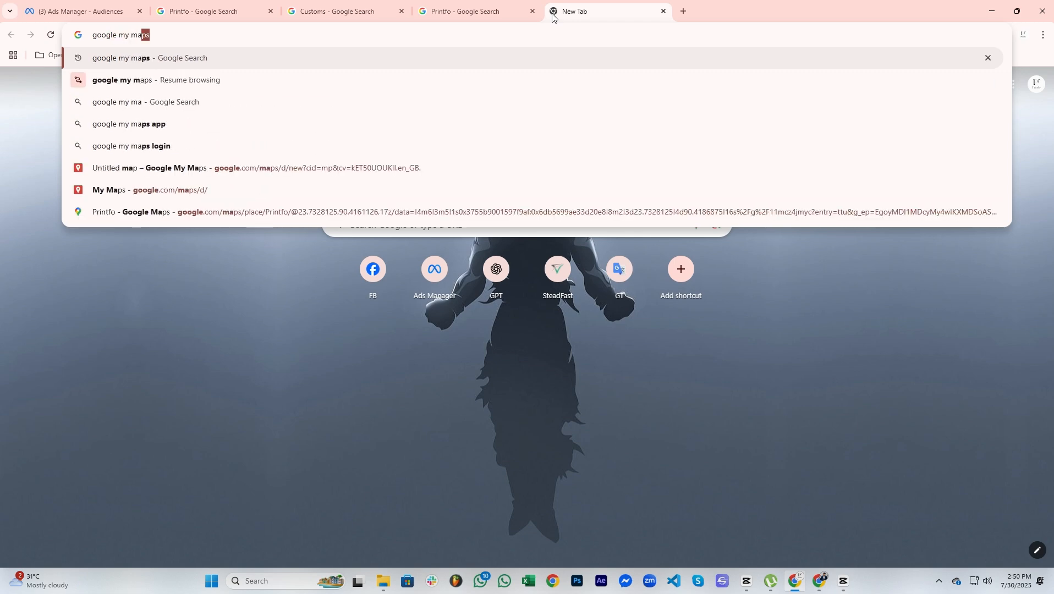
key(Return)
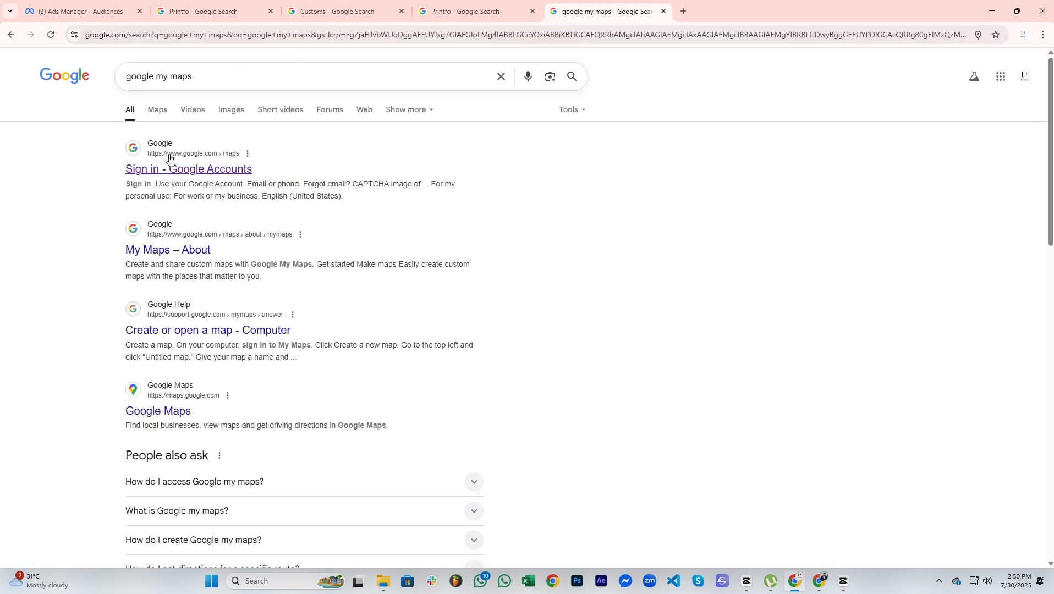
click(177, 174)
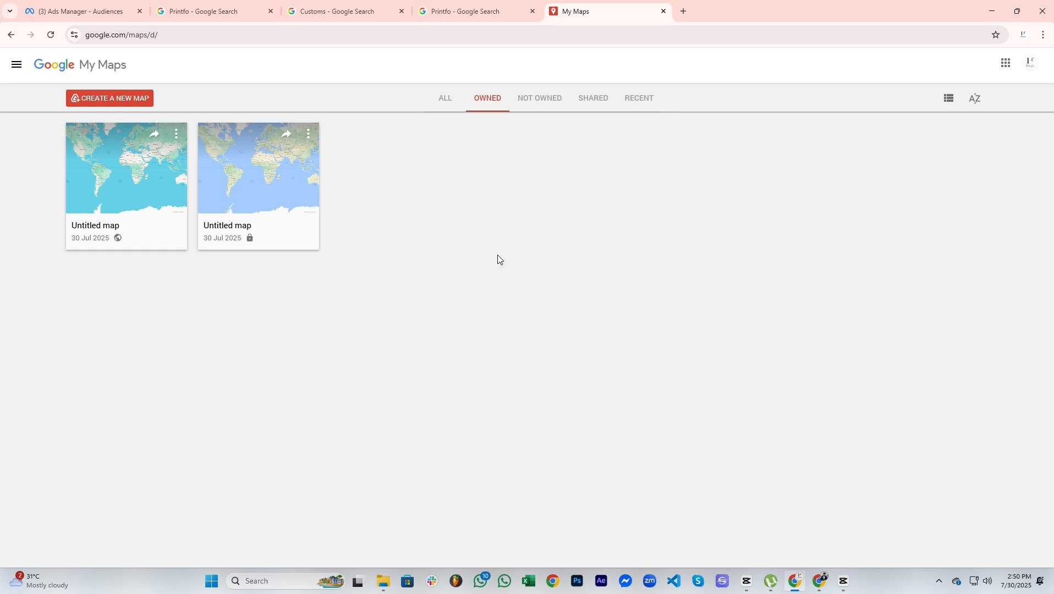
Check the Printfo place listing and its contact details in Google Maps
click(230, 8)
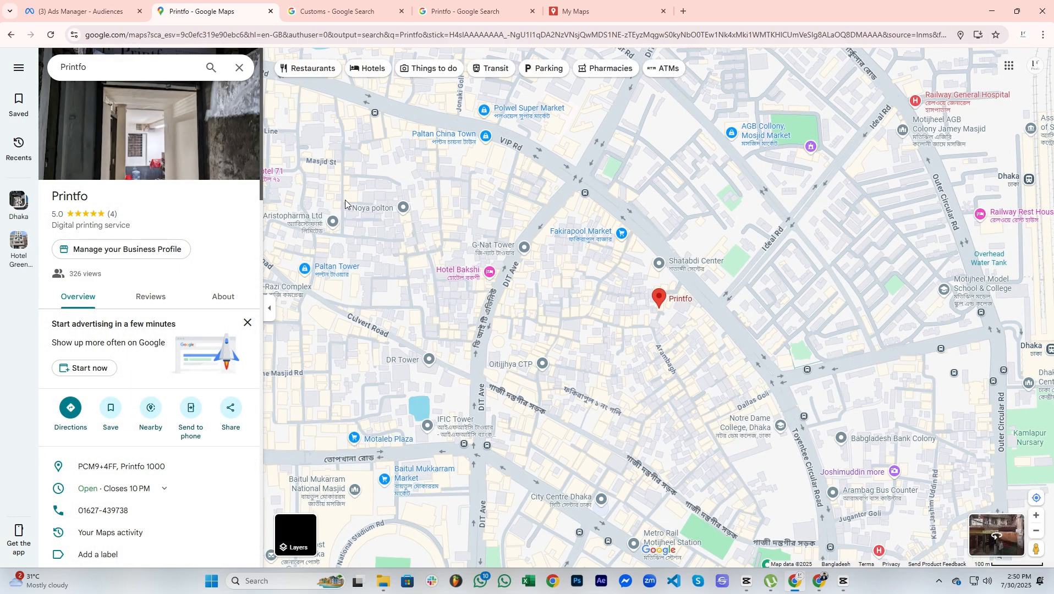
scroll(153, 475, down, 2)
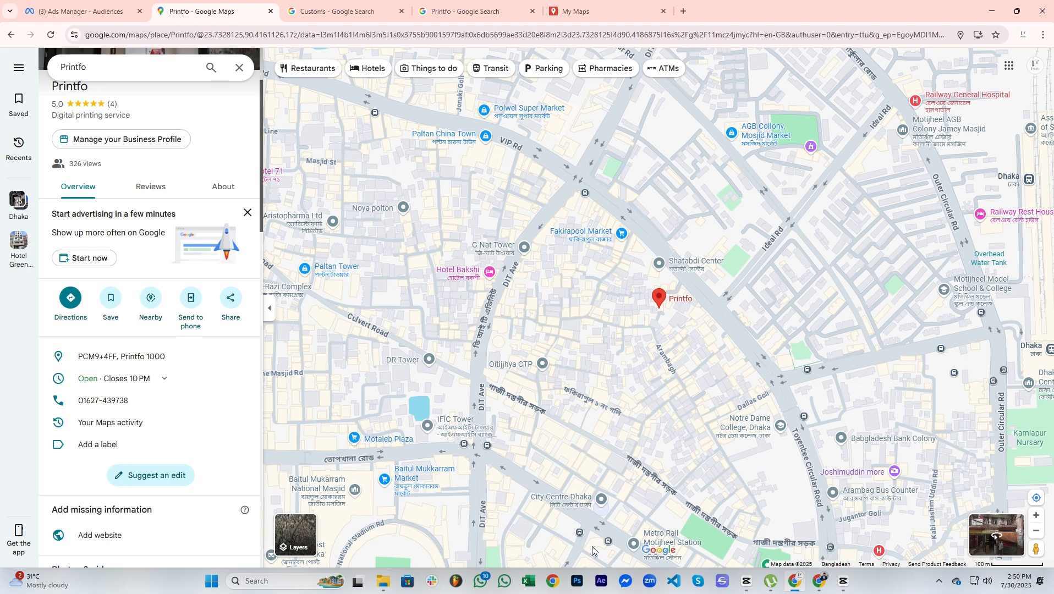
Return to Google My Maps and create a new map
click(605, 7)
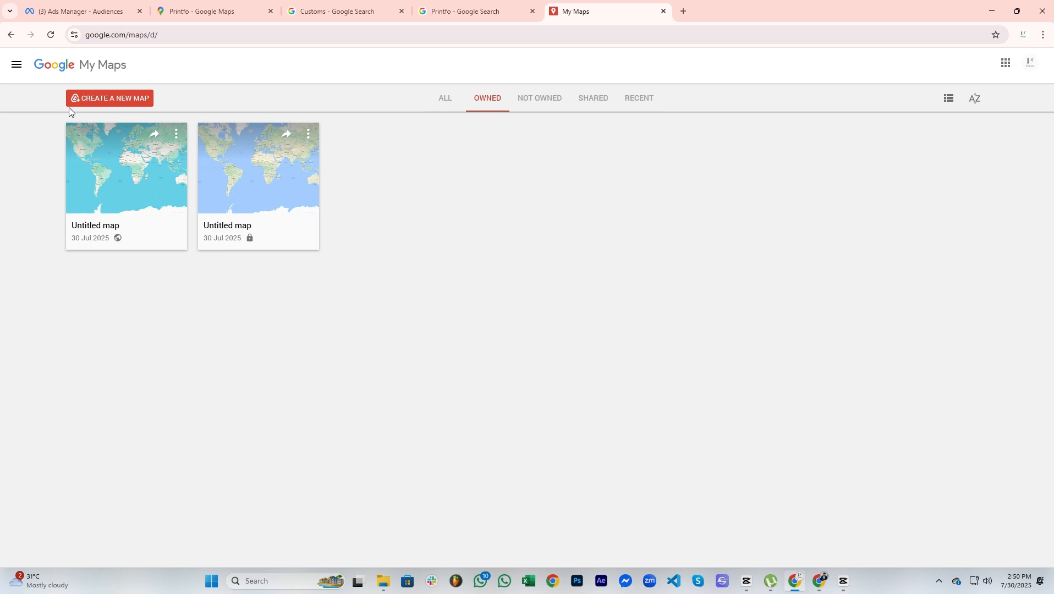
click(121, 103)
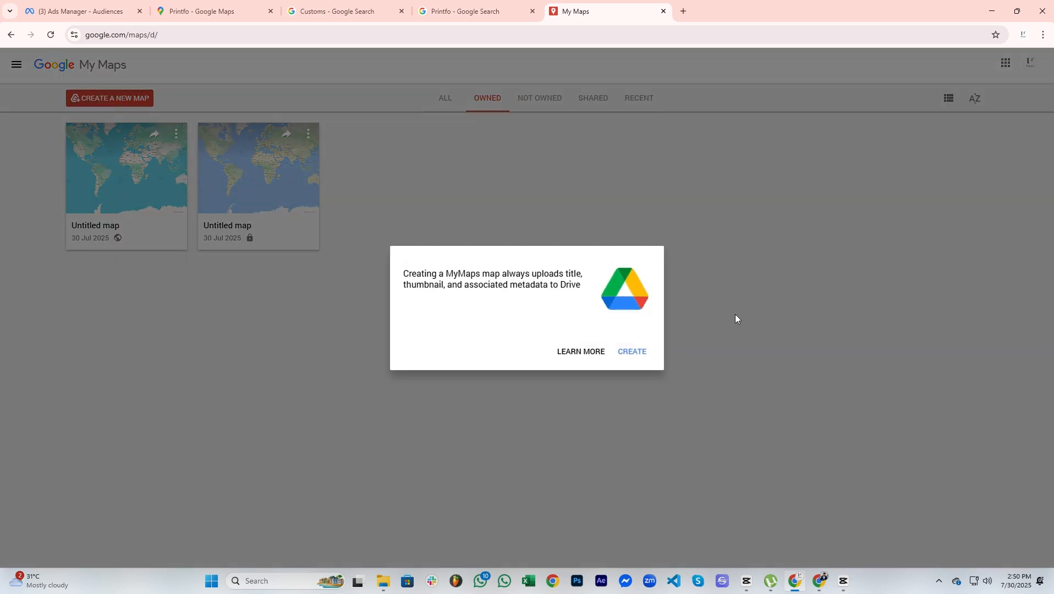
click(631, 354)
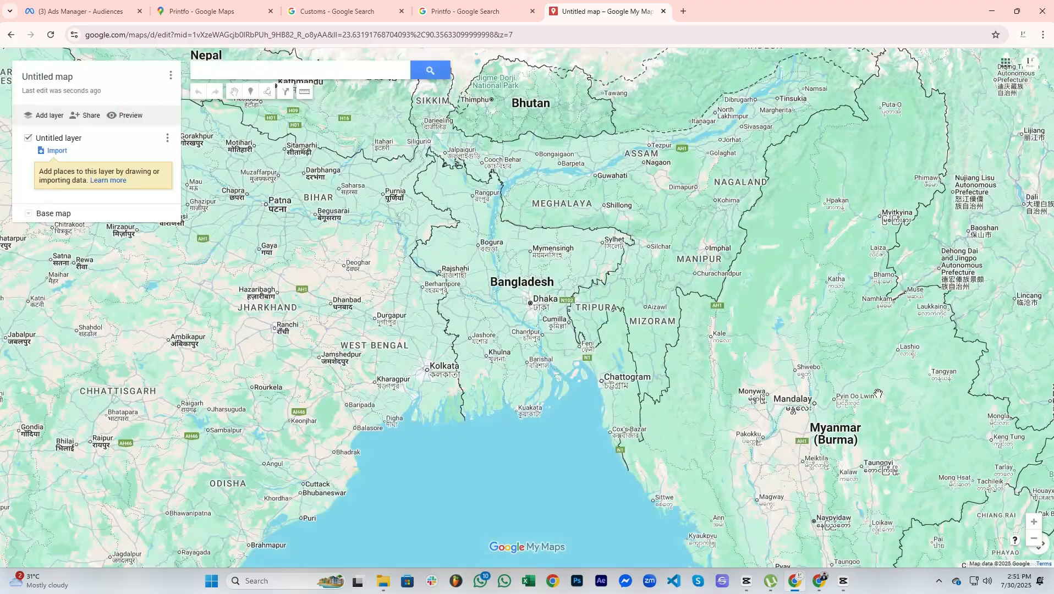
Search the map for "aram", choose Arambagh in Dhaka, and close its place card
click(209, 65)
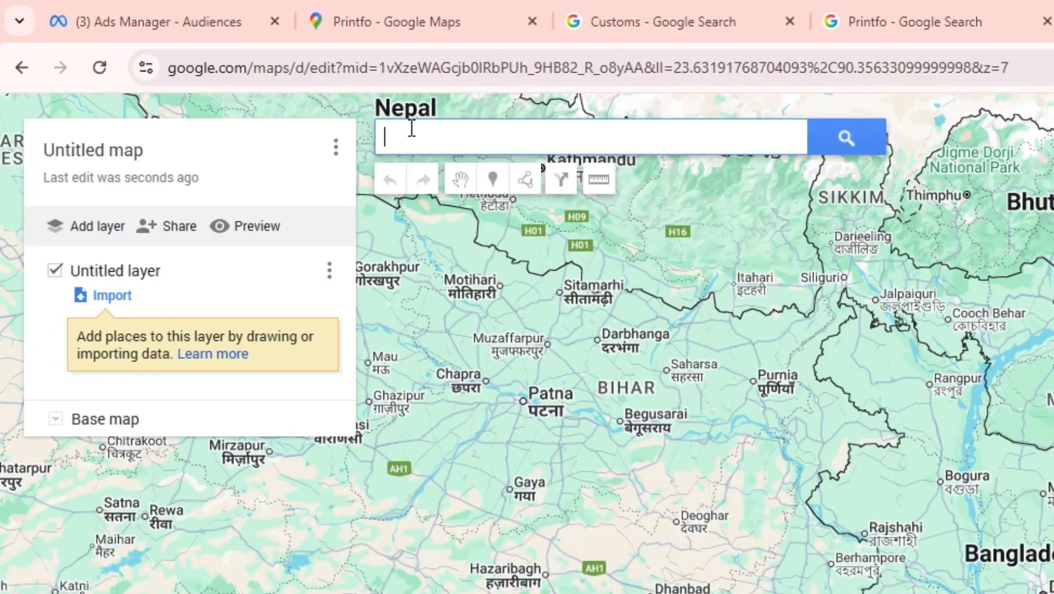
text(aram)
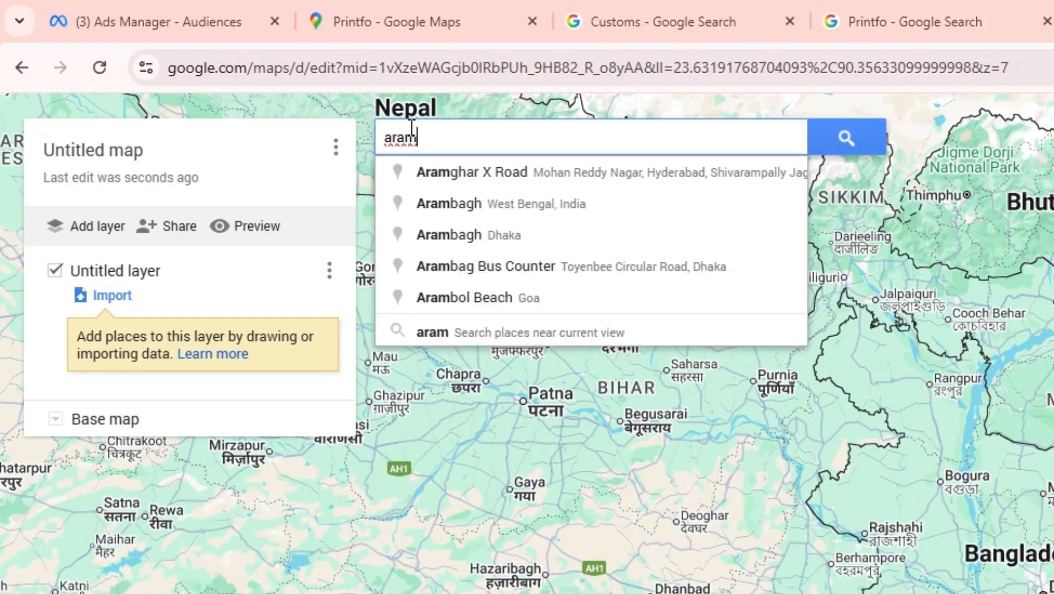
click(498, 238)
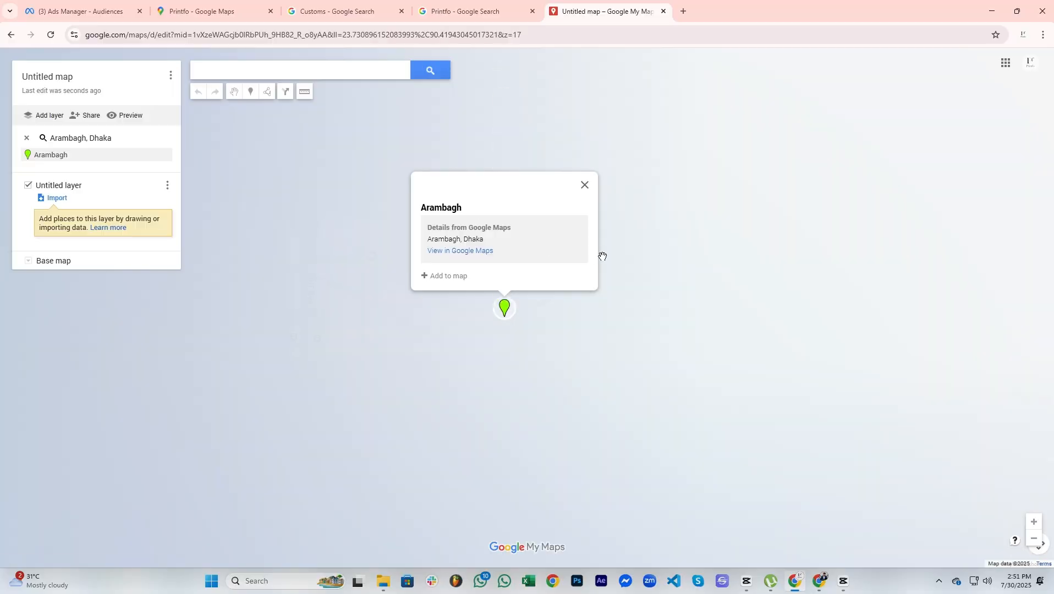
click(598, 184)
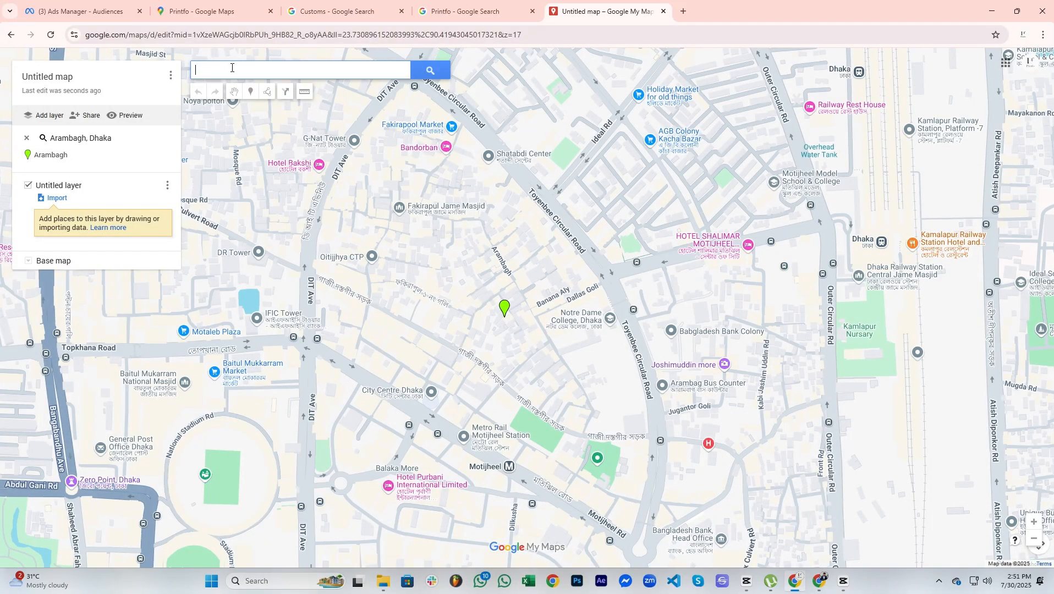
Search the map for "printfo", choose the Printfo place, and close its place card
text(printfo)
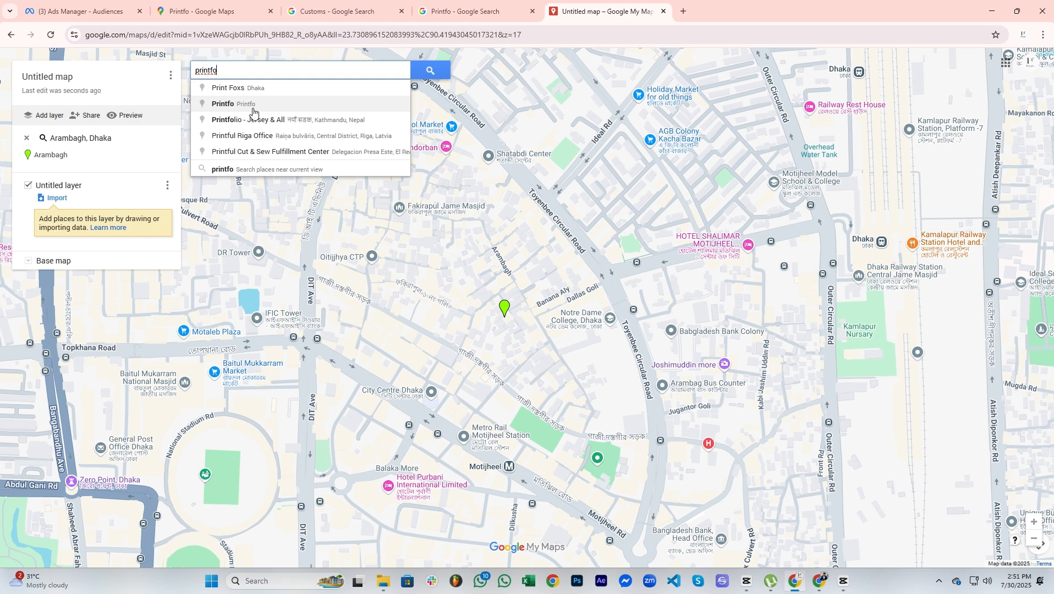
click(252, 110)
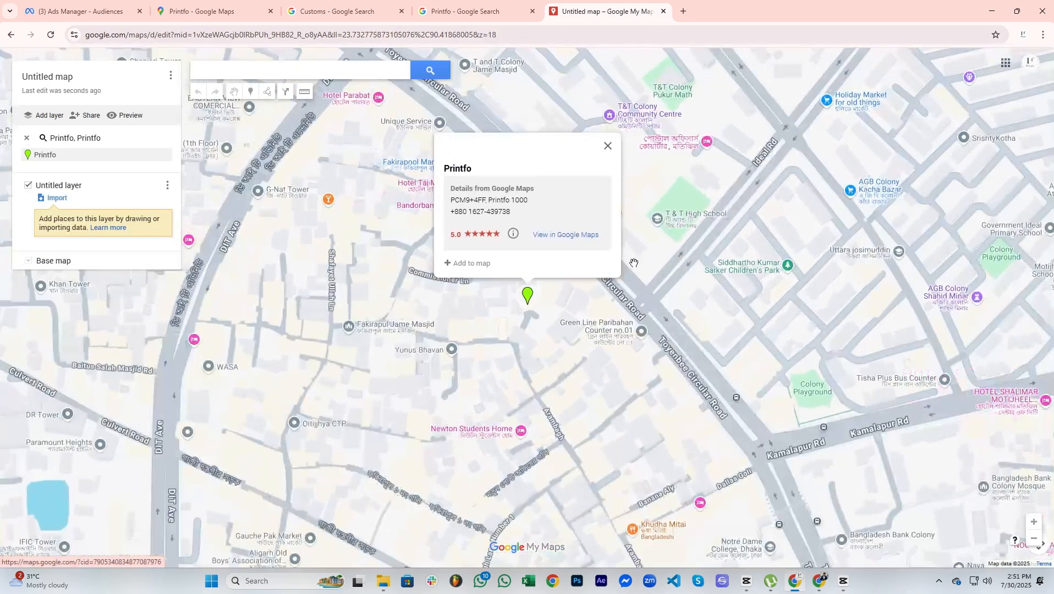
click(633, 263)
scroll(517, 311, up, 1)
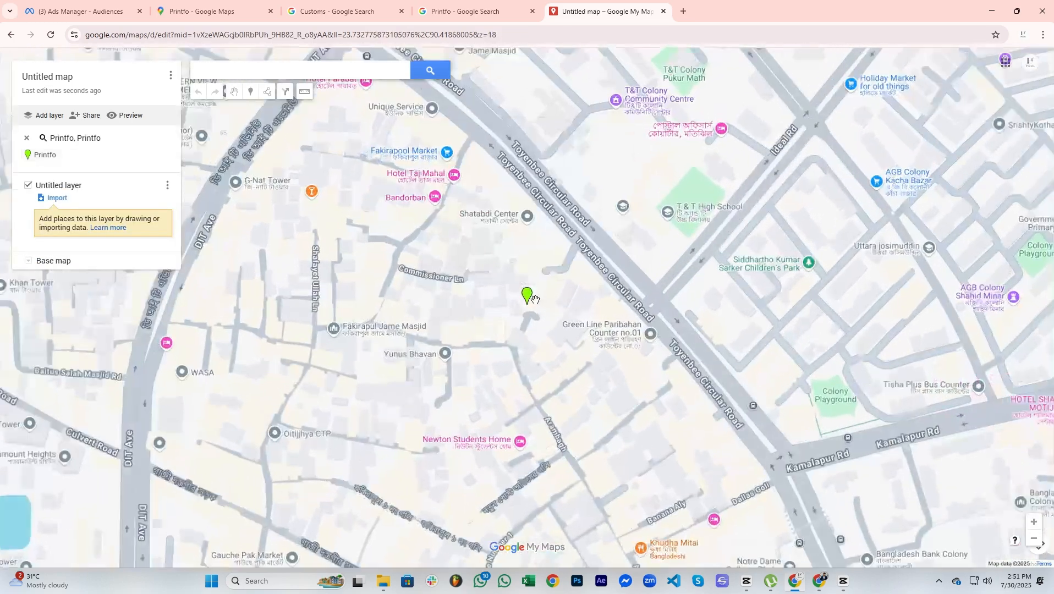
Inspect the Printfo result's place card, view its Google Maps listing, then return to the custom map and close the card
click(521, 302)
scroll(520, 308, up, 3)
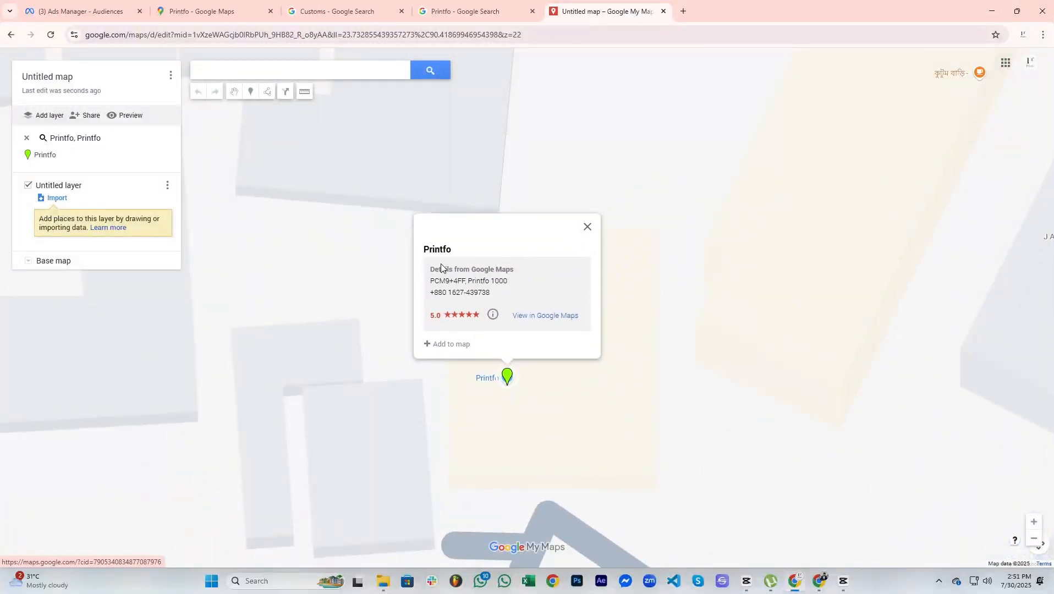
click(537, 317)
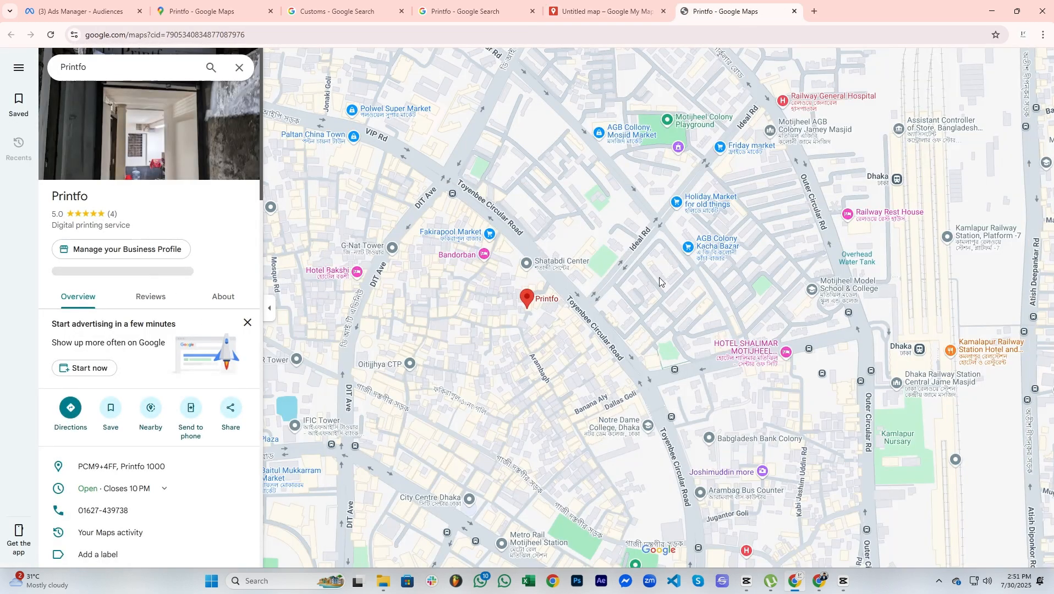
scroll(218, 269, down, 5)
click(606, 11)
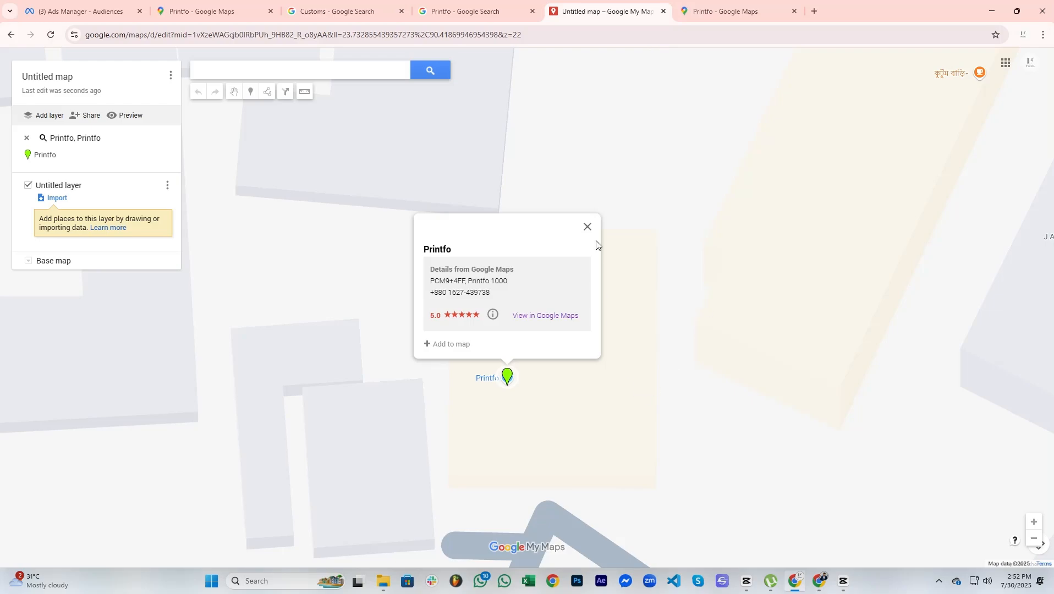
click(586, 227)
Change the base map to satellite imagery around the Printfo location
scroll(519, 318, down, 5)
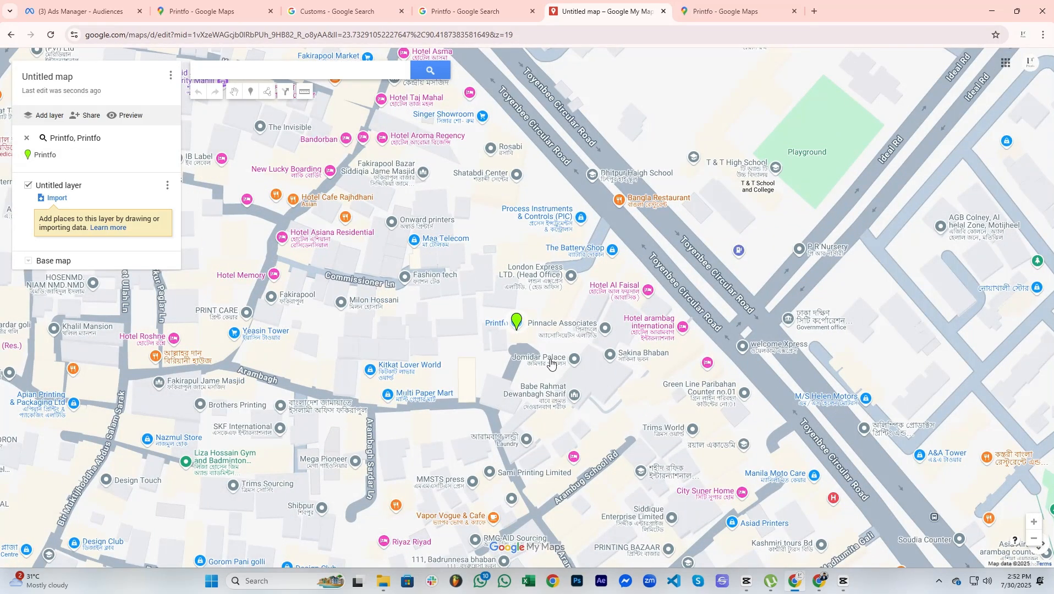
scroll(543, 363, up, 3)
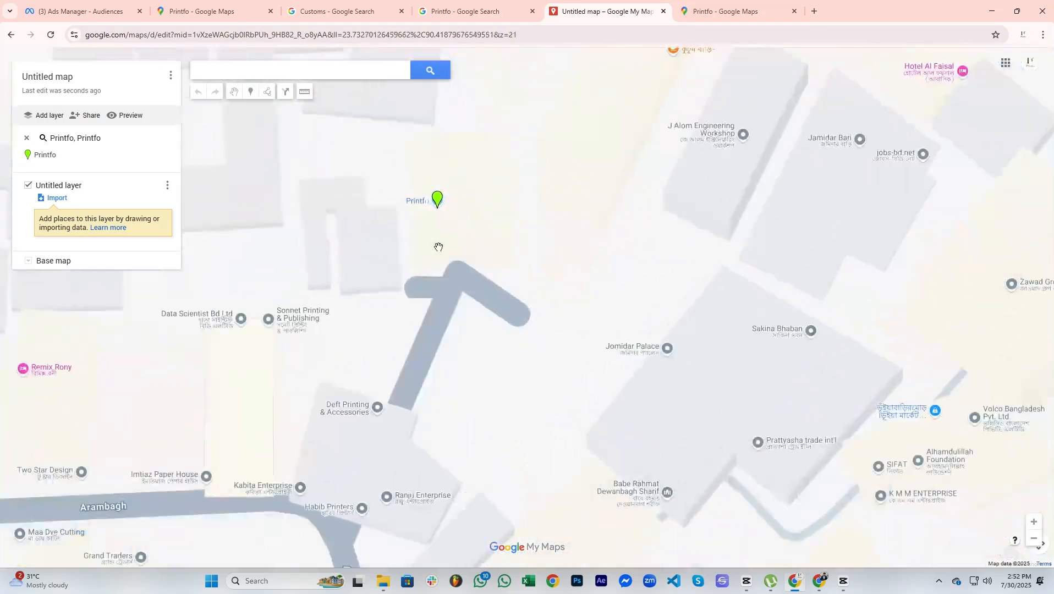
drag(439, 247, 462, 337)
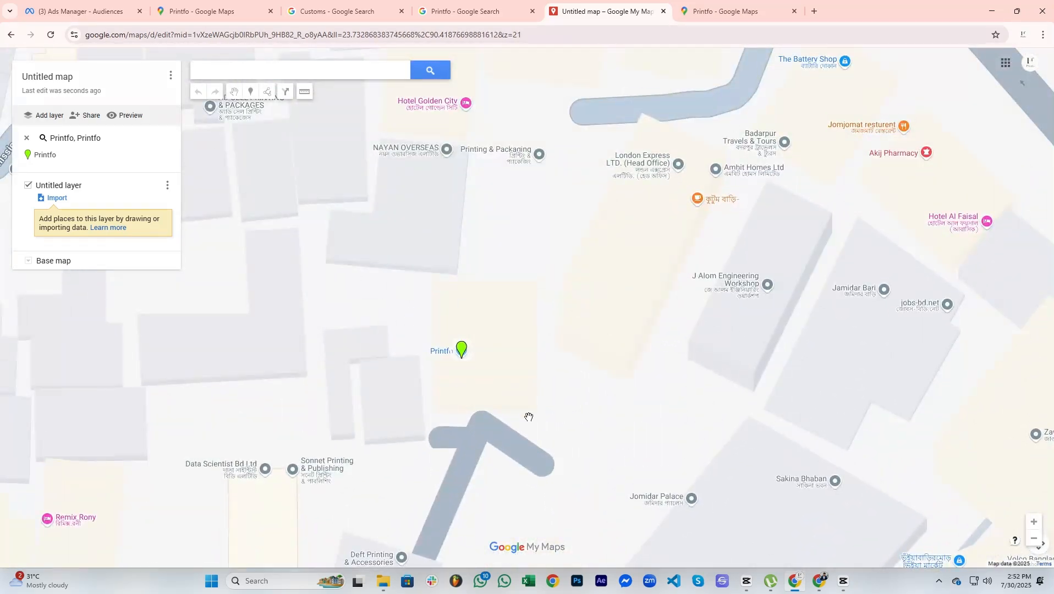
scroll(529, 417, down, 2)
click(28, 261)
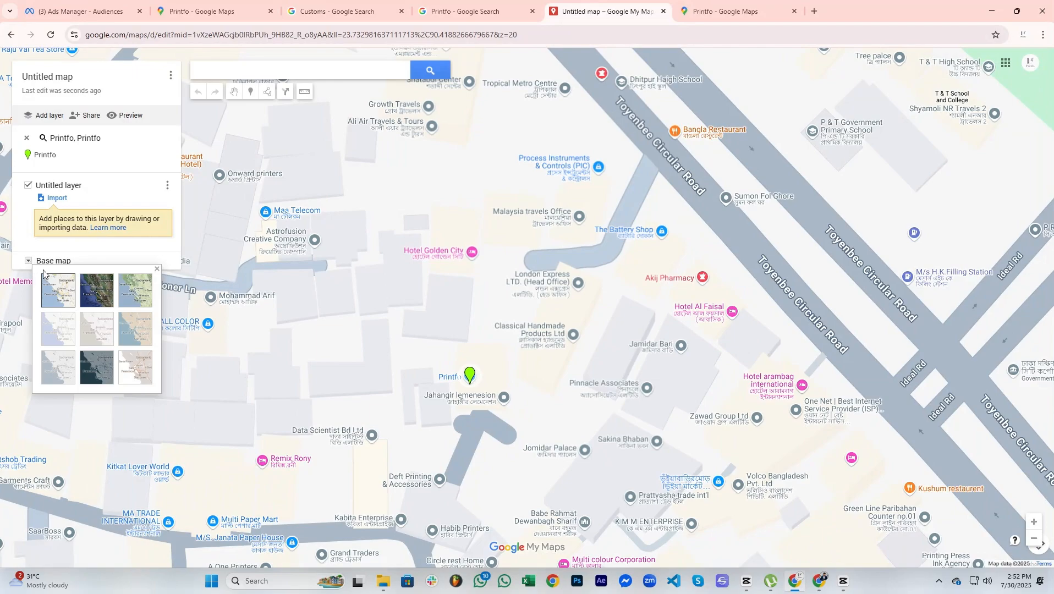
click(92, 297)
scroll(492, 373, down, 4)
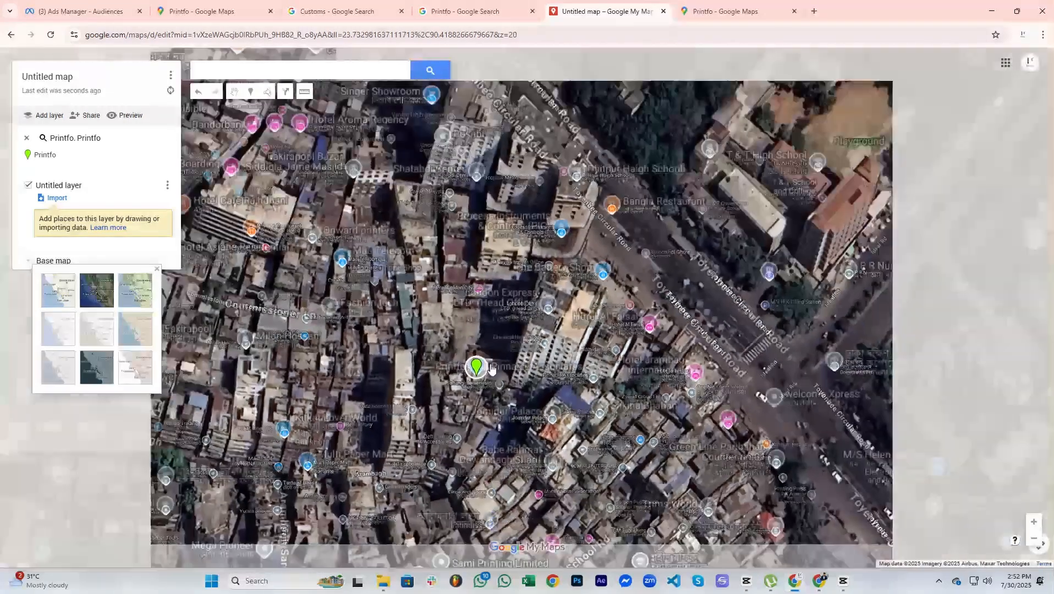
scroll(491, 373, up, 2)
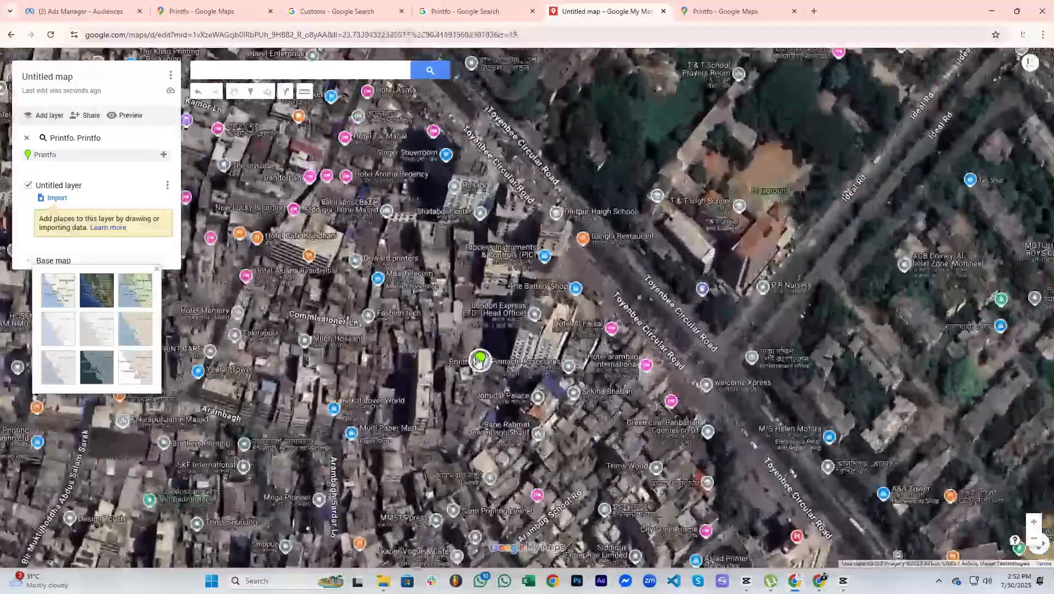
Place a marker at the Printfo search result on the satellite map in the untitled layer
drag(464, 398, 486, 337)
drag(503, 303, 461, 325)
click(461, 325)
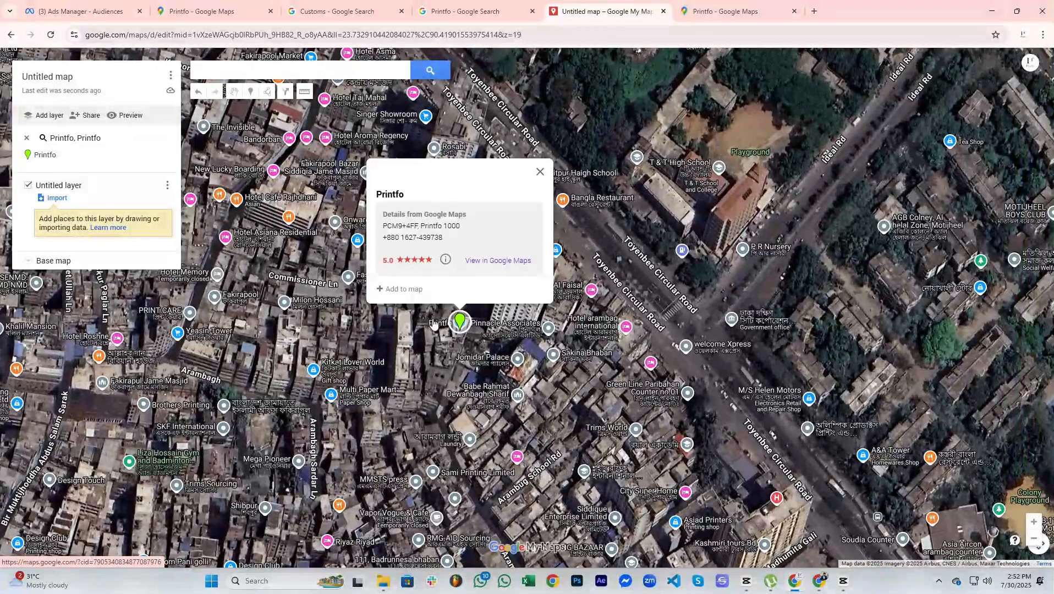
click(337, 325)
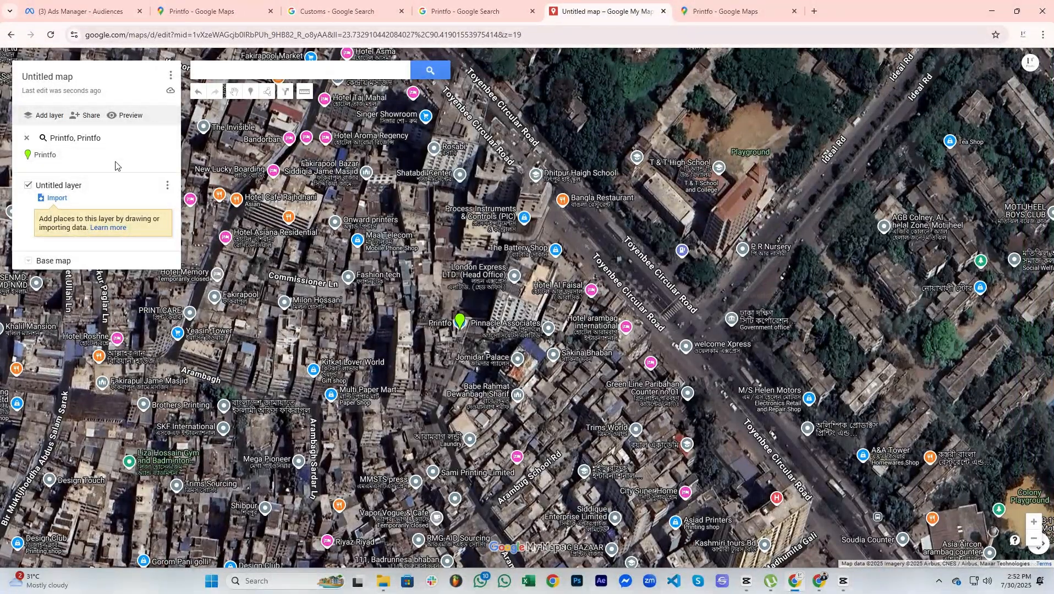
click(460, 323)
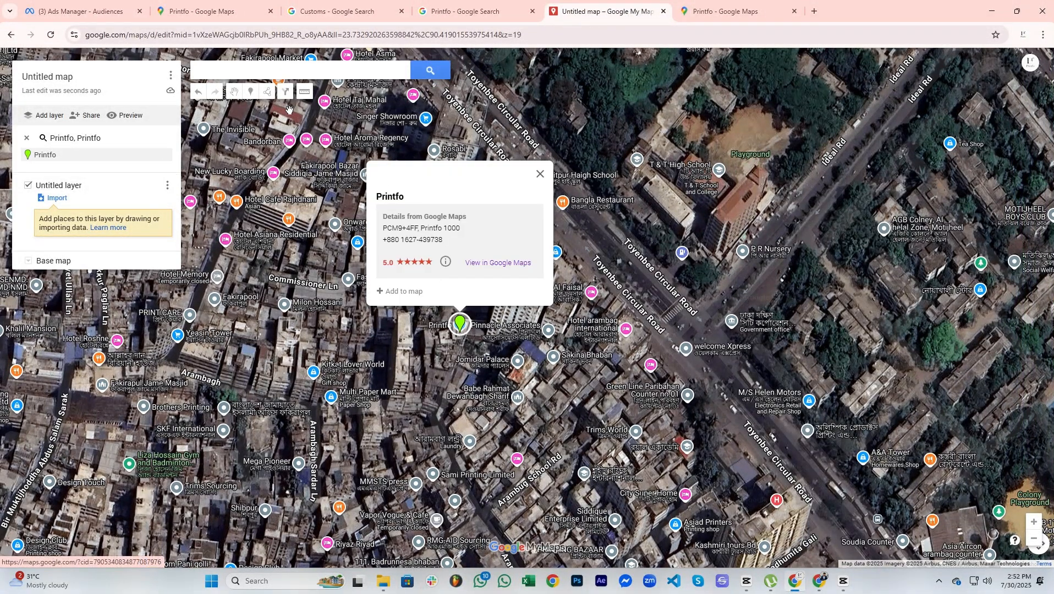
click(461, 328)
click(461, 328)
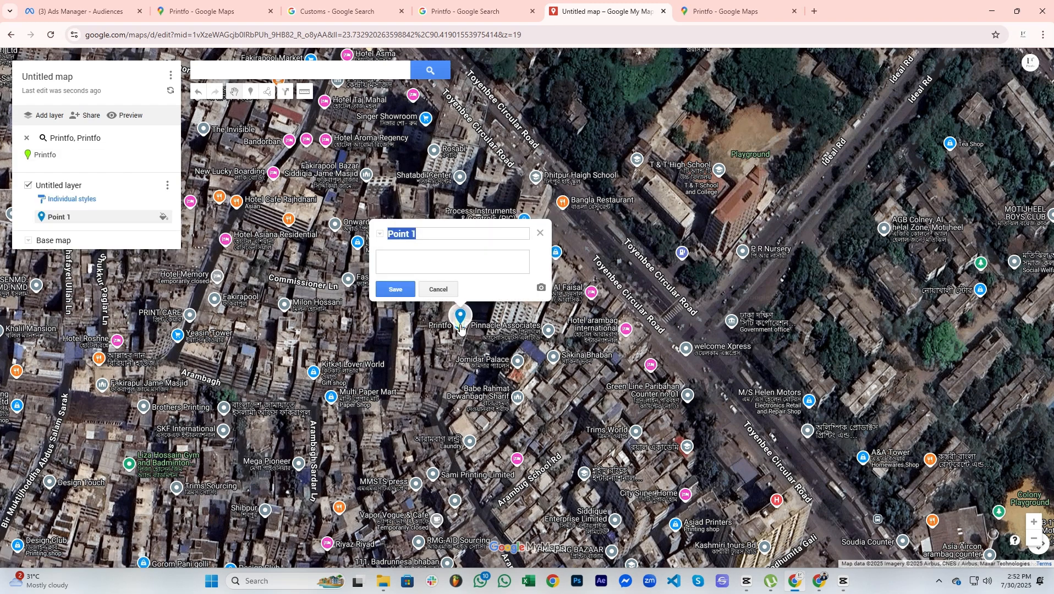
Move the Point 1 marker northeast of the Printfo search result, beside London Express LTD., then check and close the Printfo place card
drag(461, 326, 502, 290)
click(467, 322)
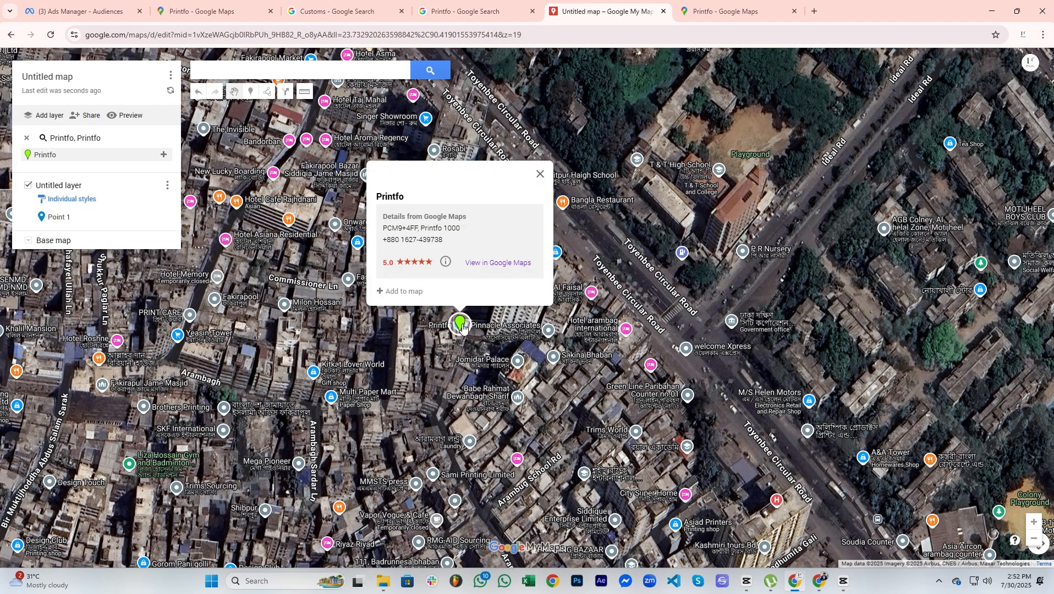
scroll(467, 325, up, 1)
click(472, 338)
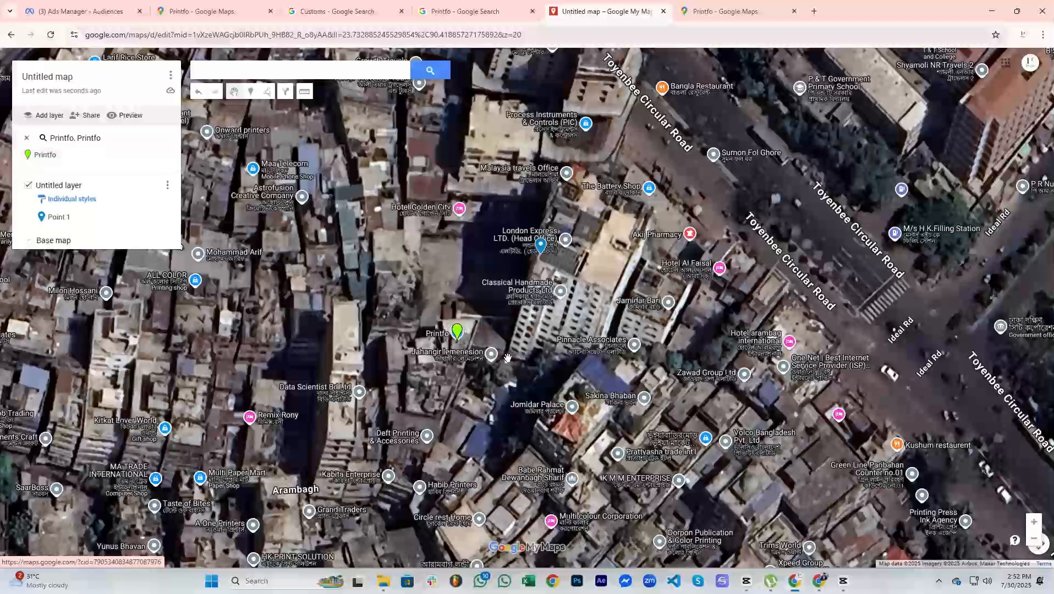
scroll(475, 347, down, 2)
scroll(475, 349, down, 2)
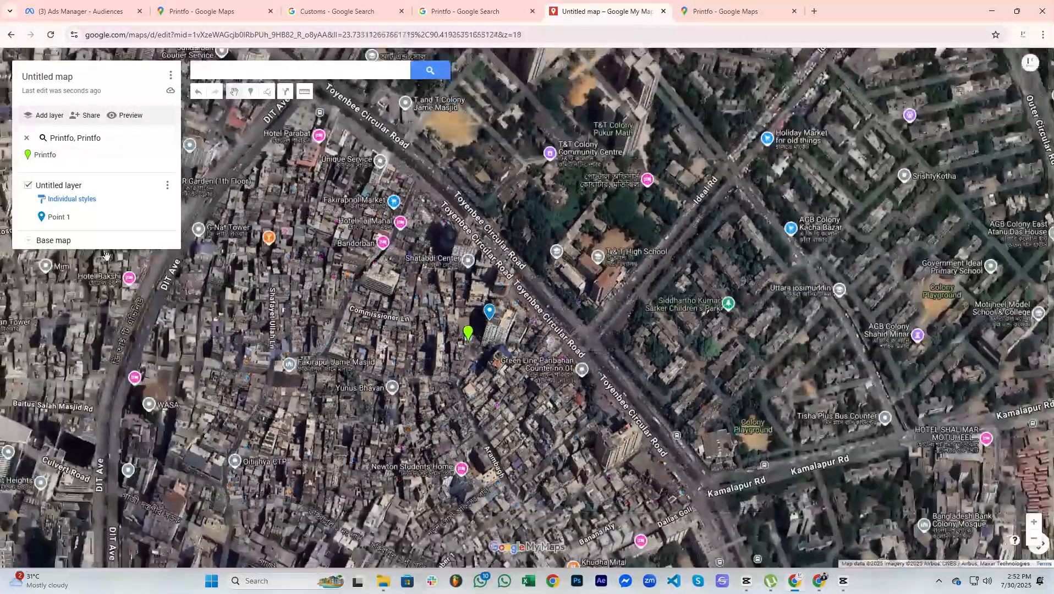
Try several alternative base map styles, including a pale one, and set the base map to the standard labelled street map
click(50, 241)
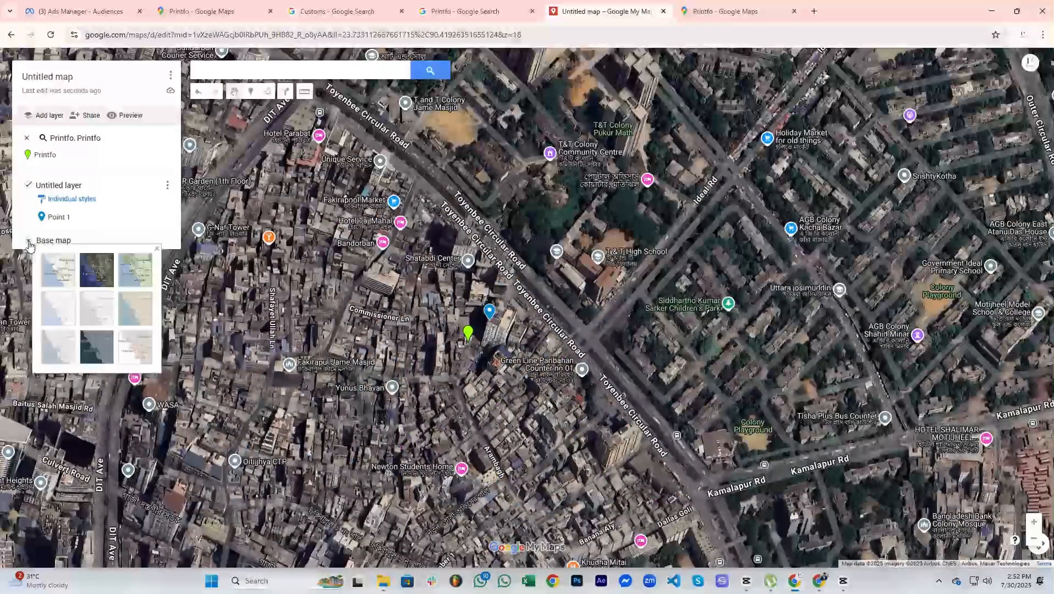
click(134, 274)
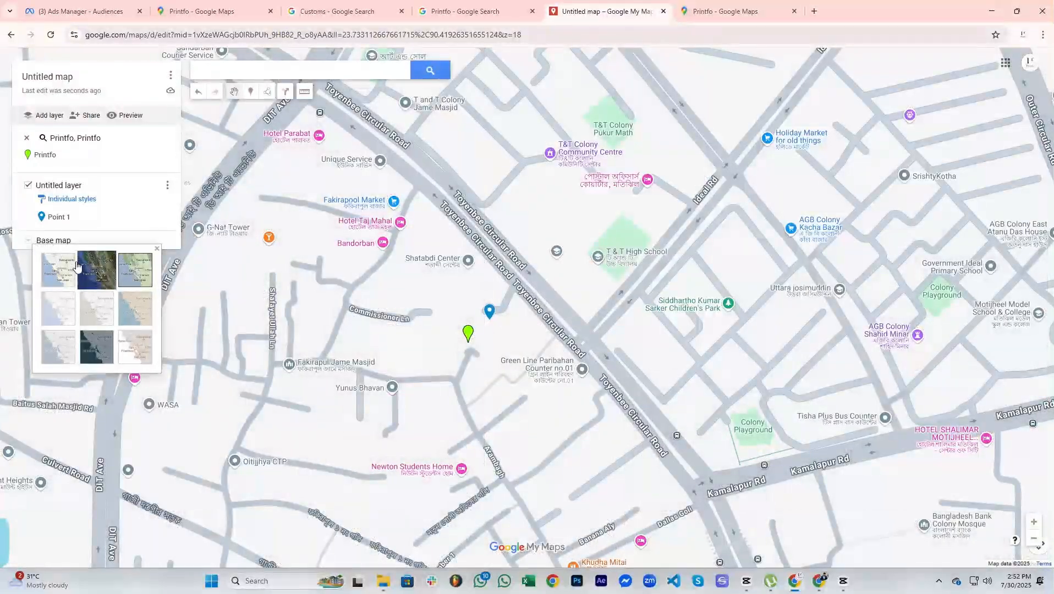
click(70, 307)
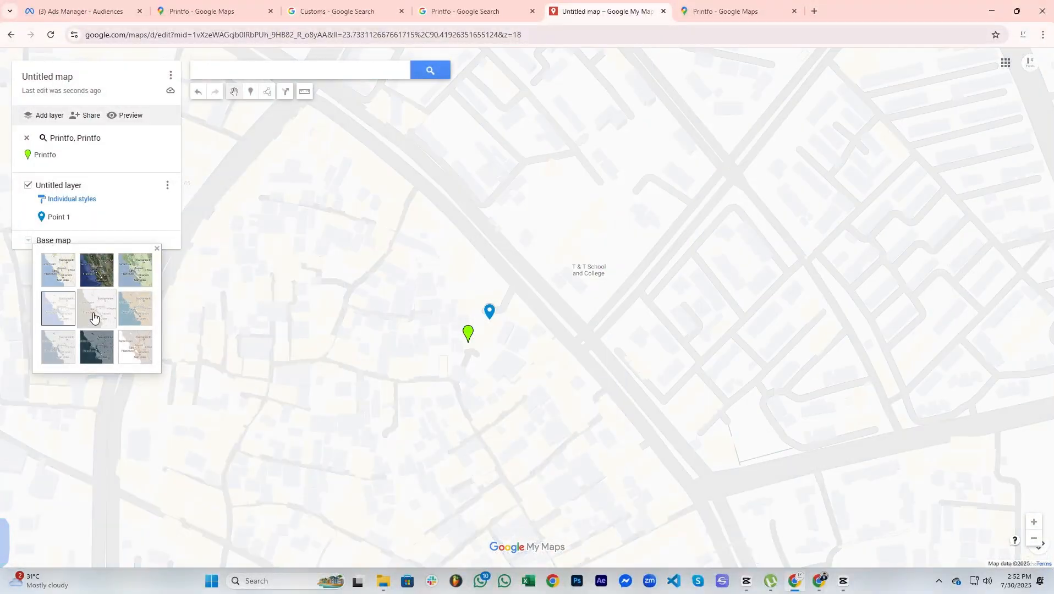
scroll(421, 344, up, 2)
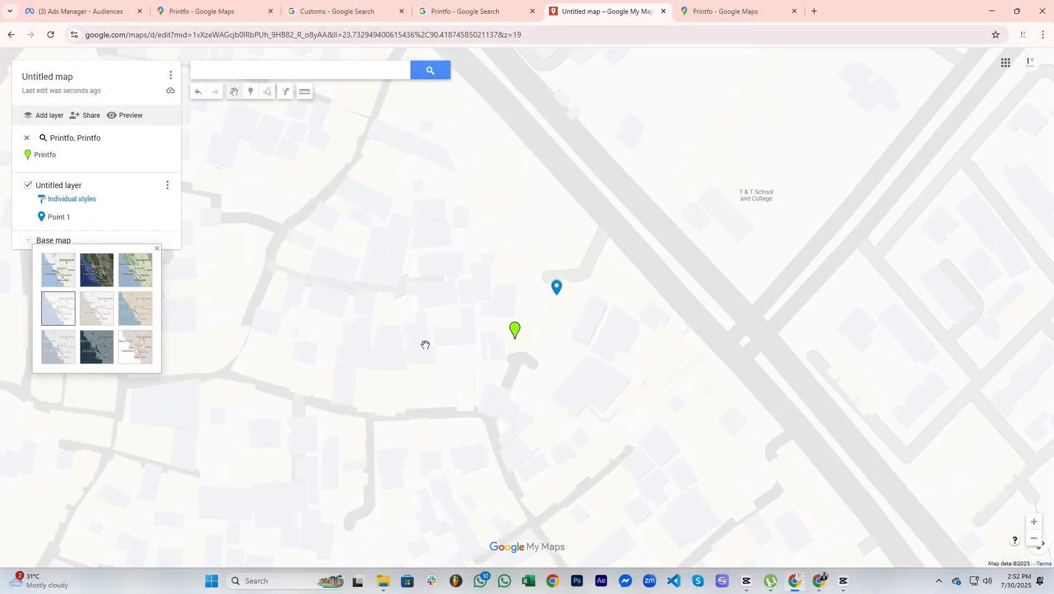
click(90, 312)
click(66, 283)
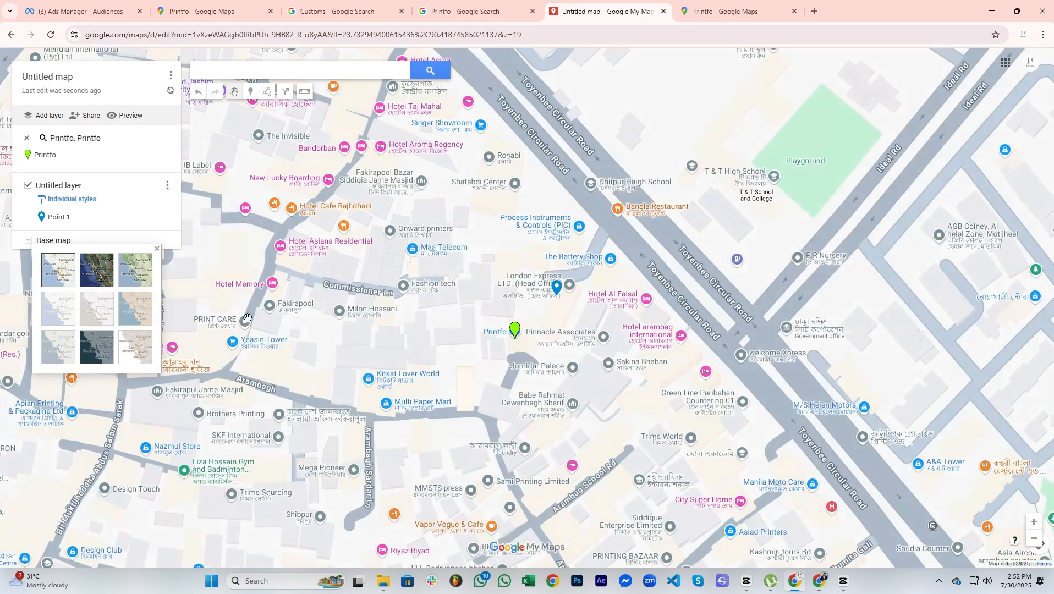
Place a marker just north of the Printfo result, at about 23.73296, 90.41863, and title it "Best Printing press in bd"
scroll(543, 374, up, 2)
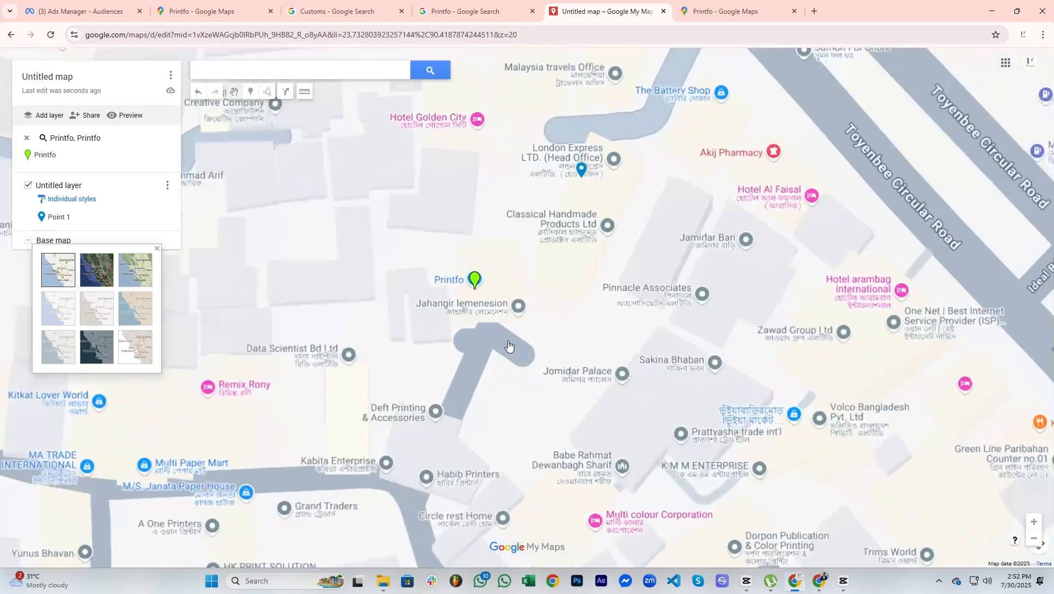
click(449, 250)
scroll(466, 381, down, 1)
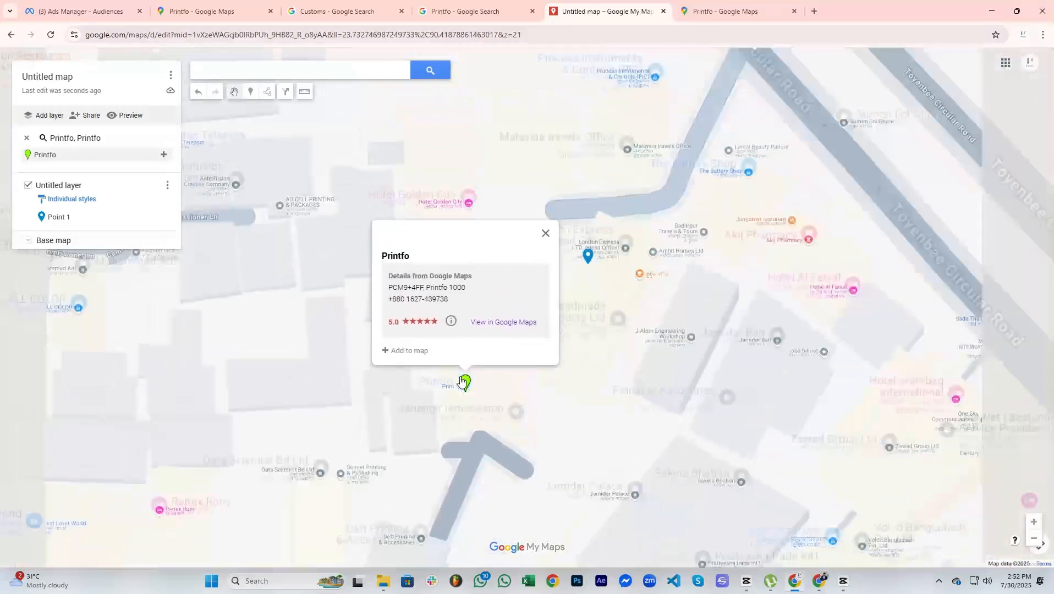
click(349, 340)
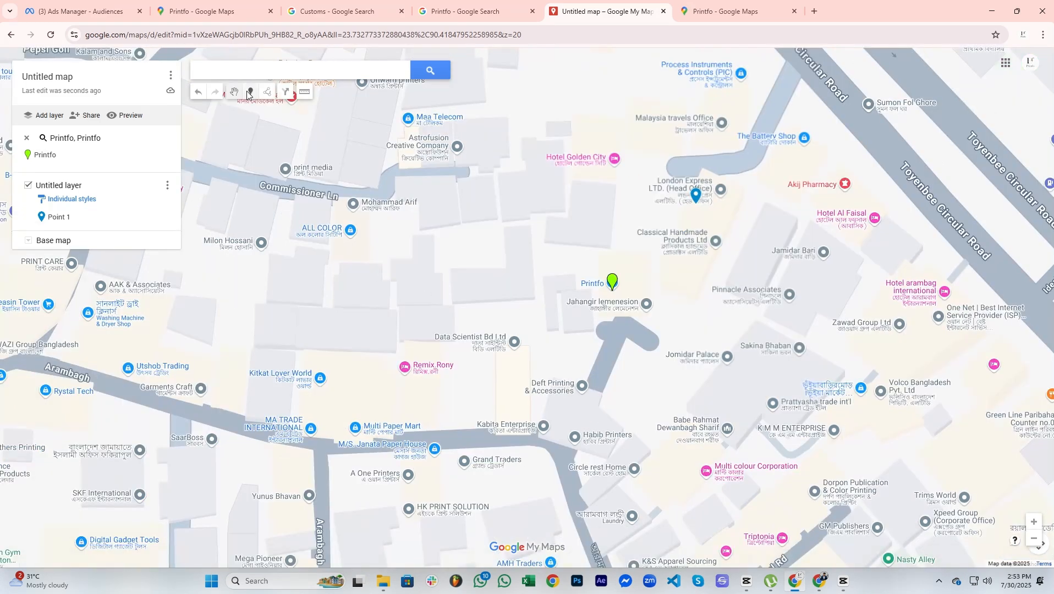
click(250, 92)
click(590, 221)
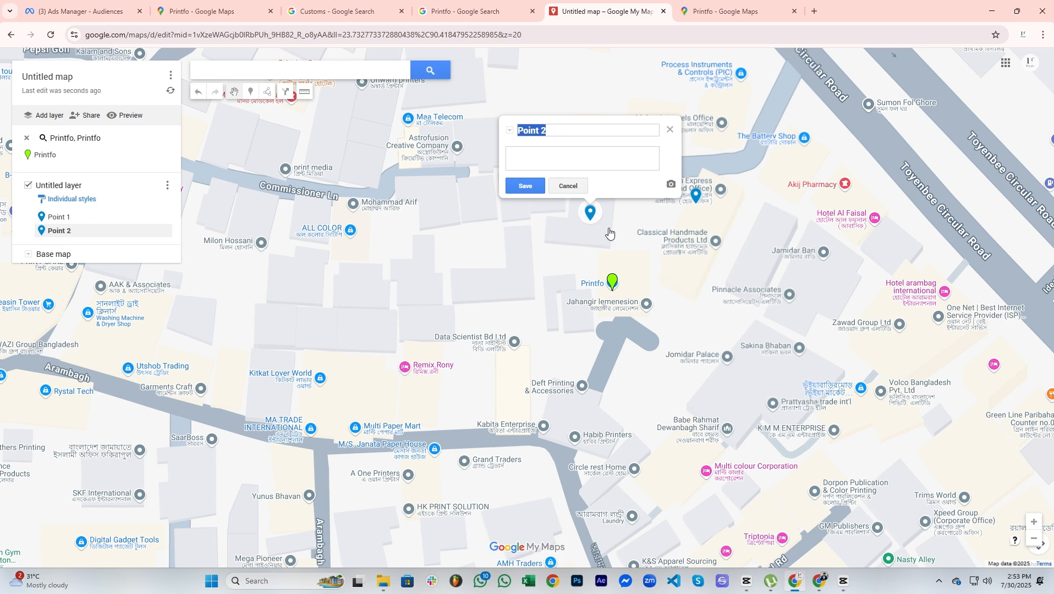
text(Best Pr)
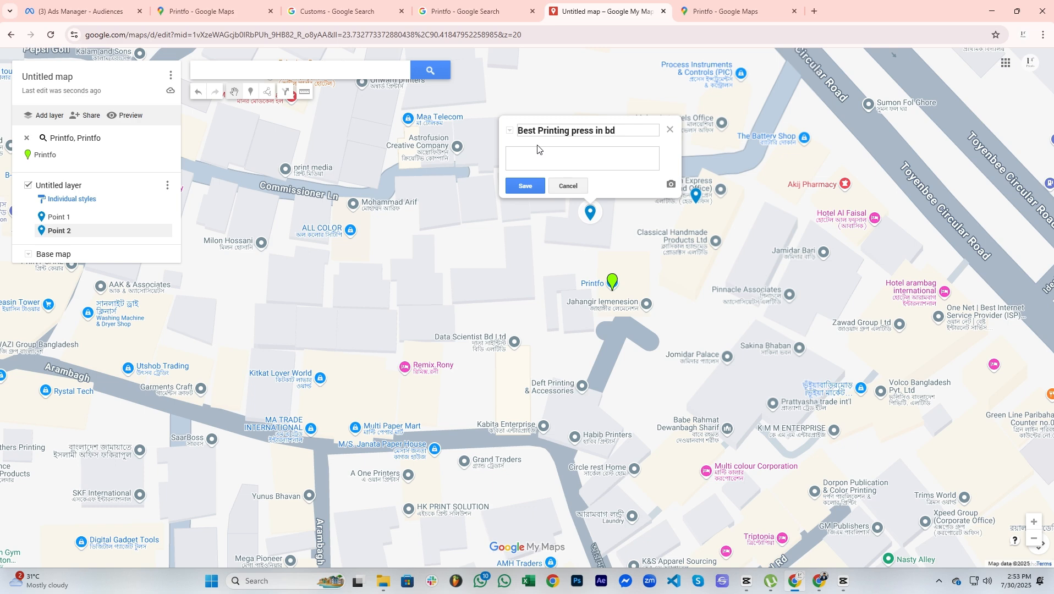
click(523, 187)
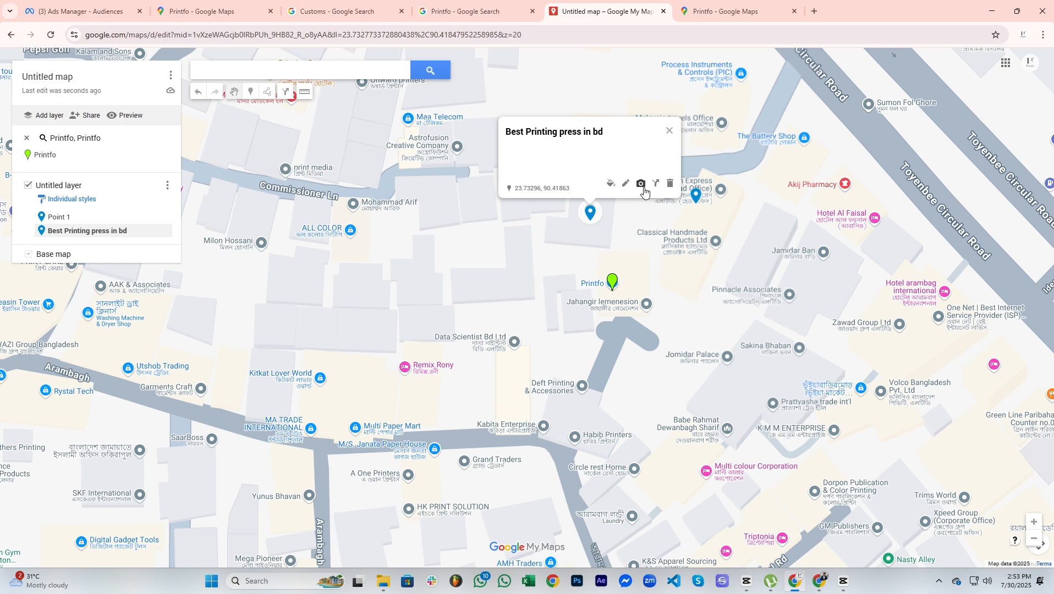
Add the food-package-1 image and the description "Food Packaging" to the "Best Printing press in bd" marker, save it and close its card
click(642, 184)
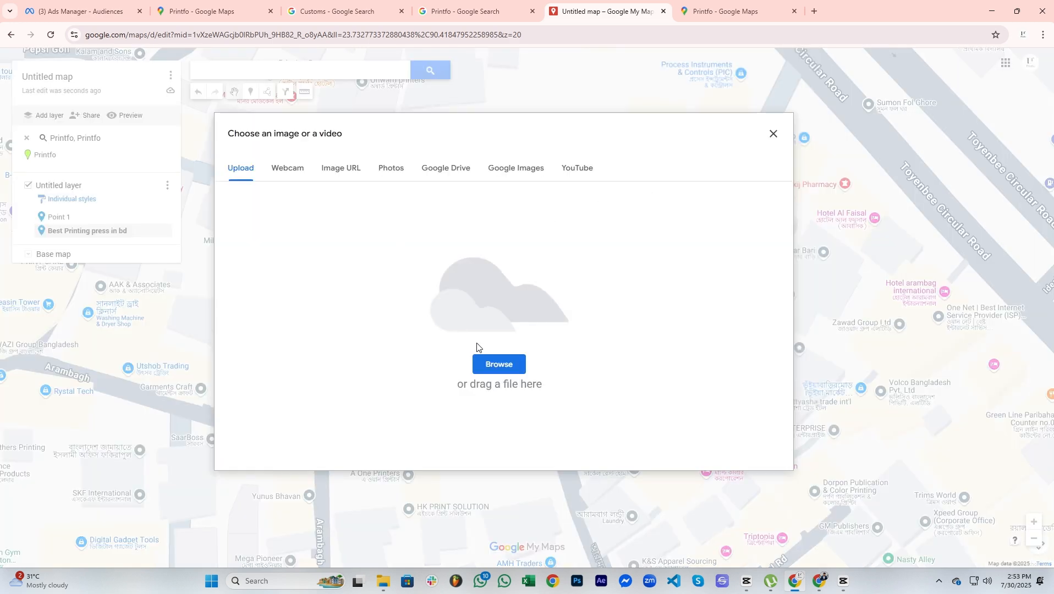
click(498, 364)
click(572, 321)
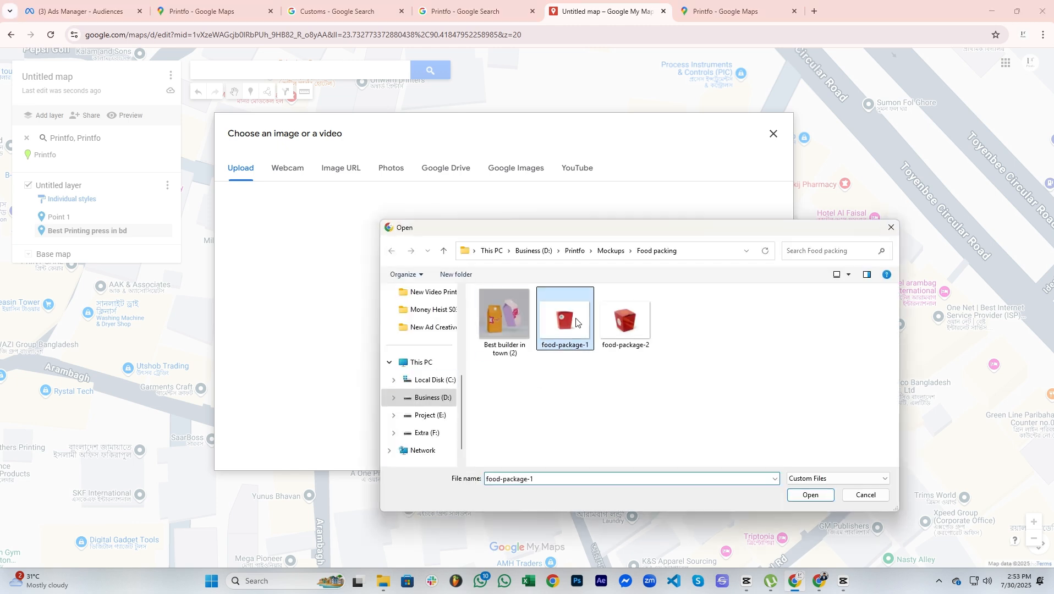
double_click(576, 322)
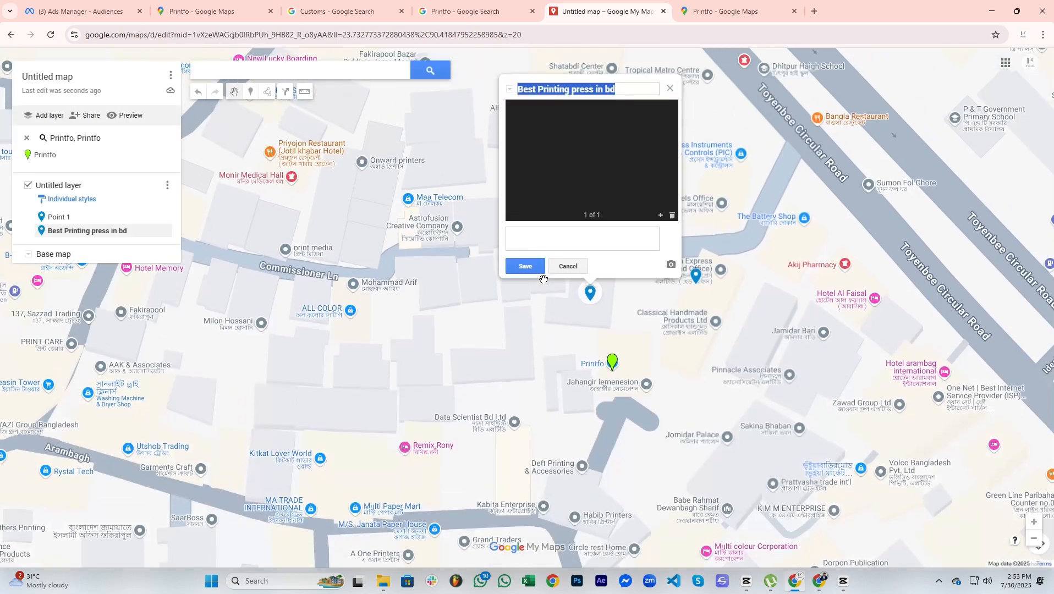
click(523, 244)
text(Food Packaging)
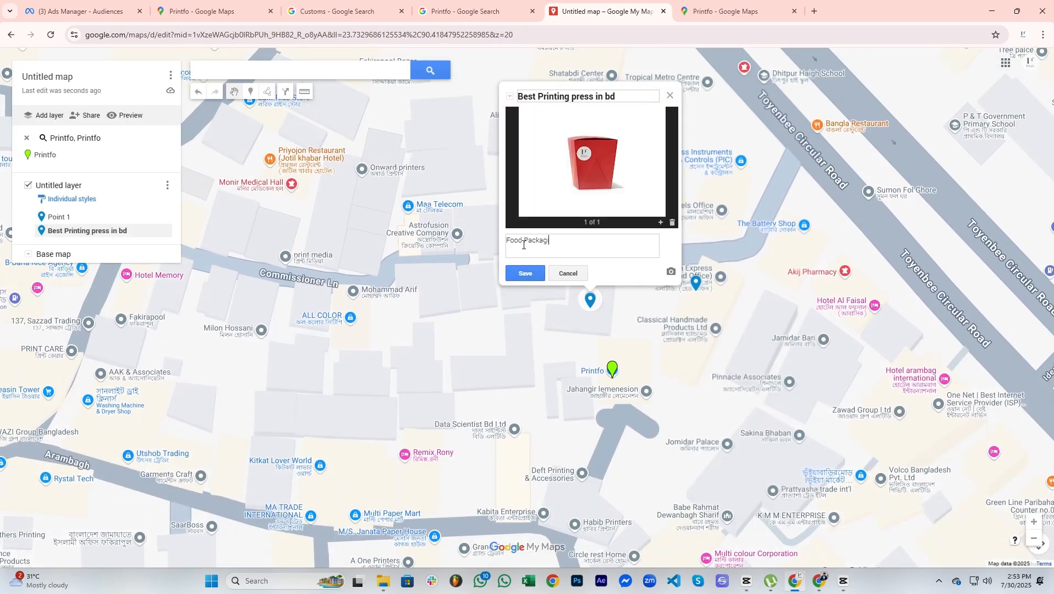
click(511, 277)
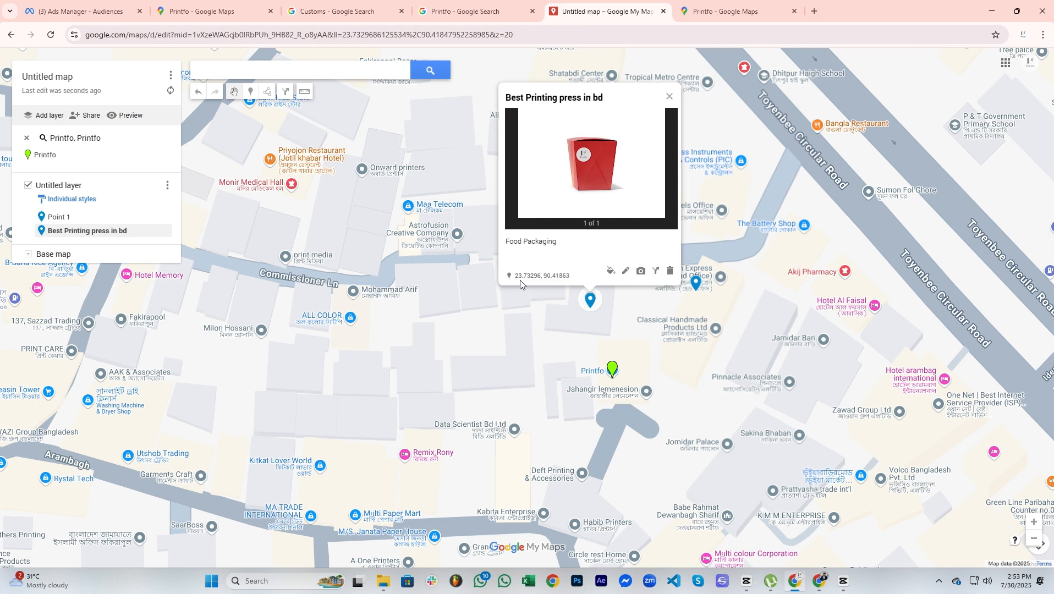
click(580, 338)
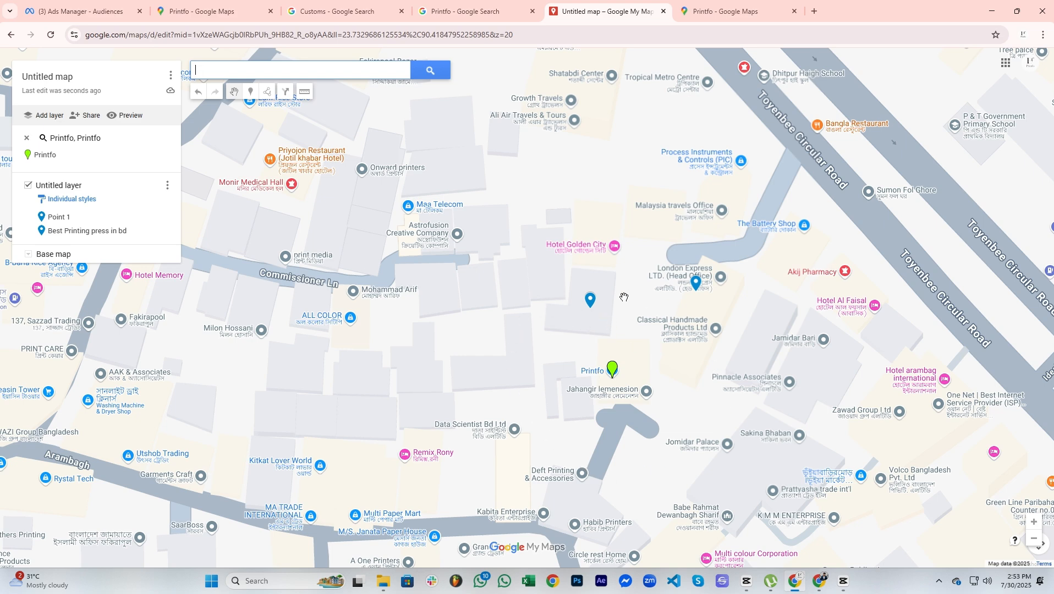
Add a marker southwest of the Printfo result, at about 23.73272, 90.41851, and title it "Printfo Trusted By 1000+ People"
click(249, 95)
click(555, 356)
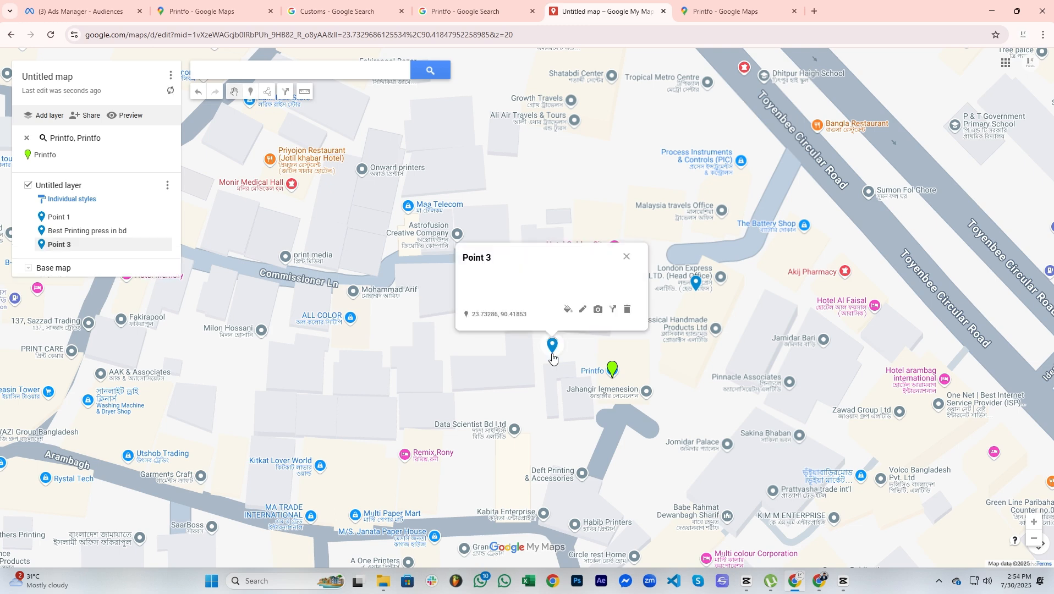
drag(552, 356, 541, 412)
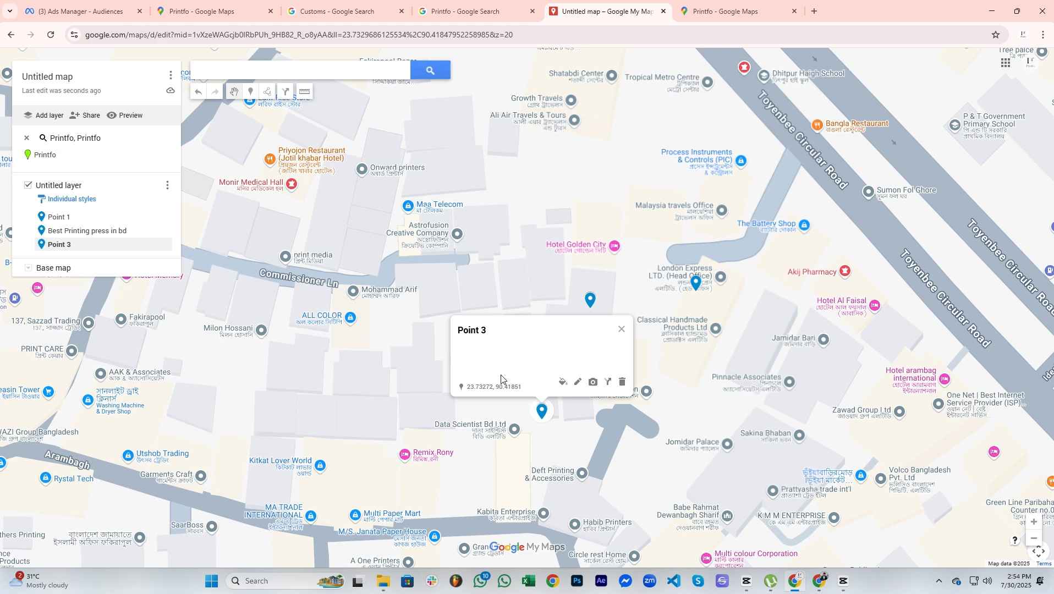
click(574, 387)
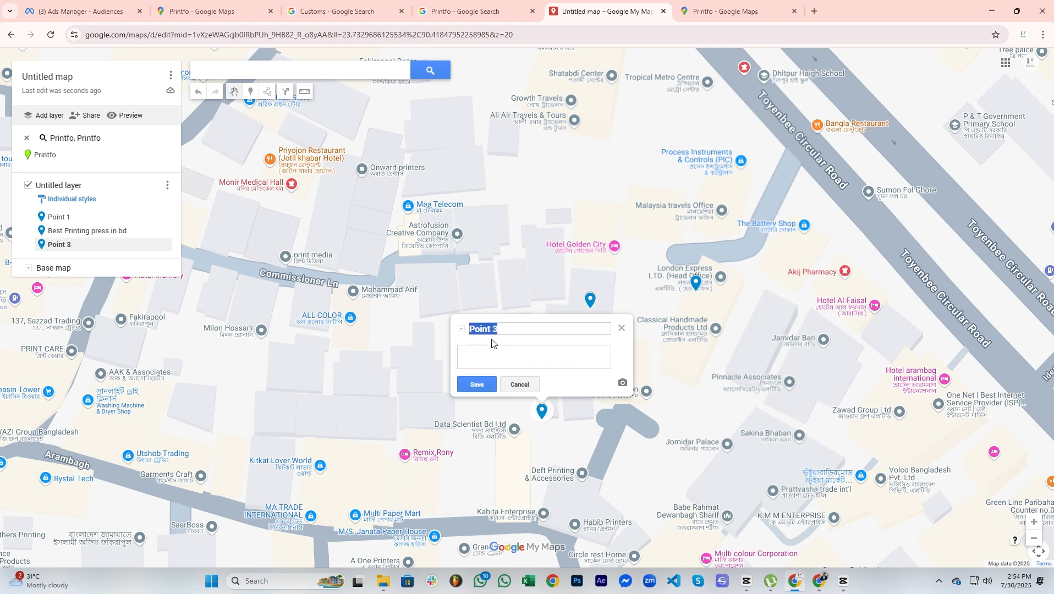
text(Trusted By 1000+ People)
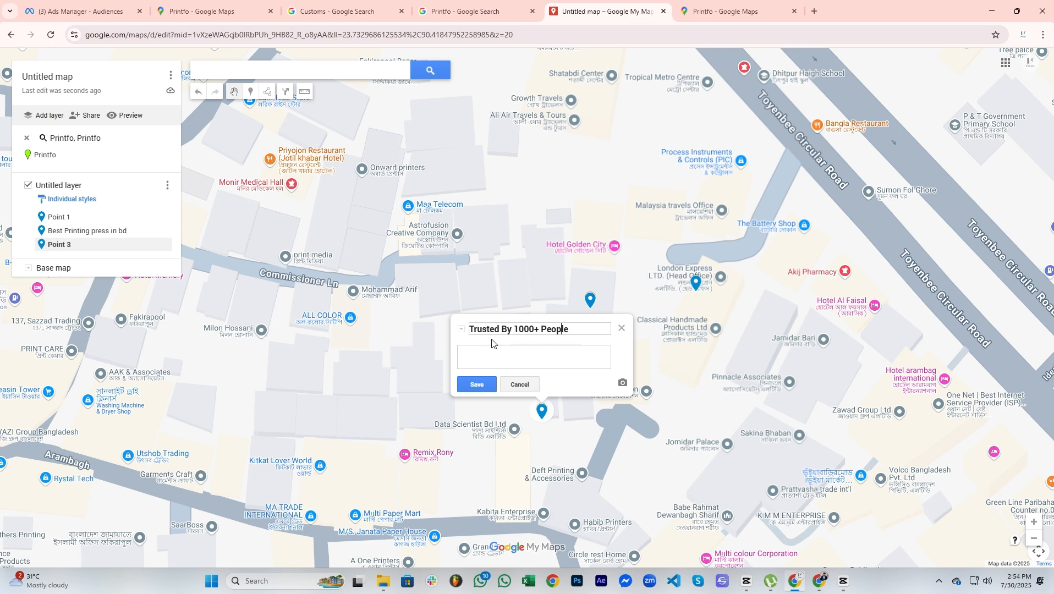
text(Printfo)
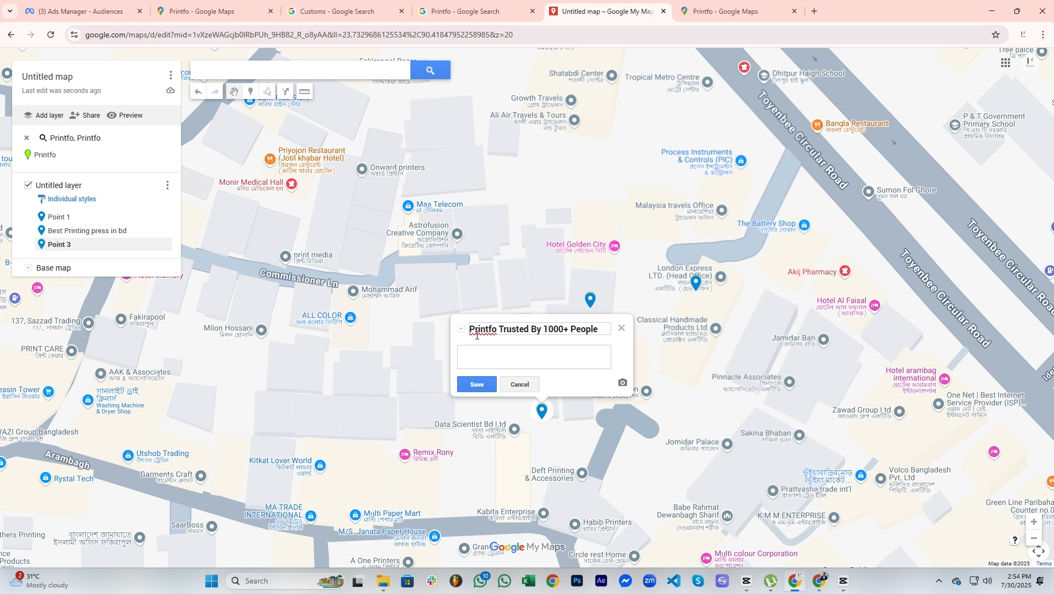
click(478, 384)
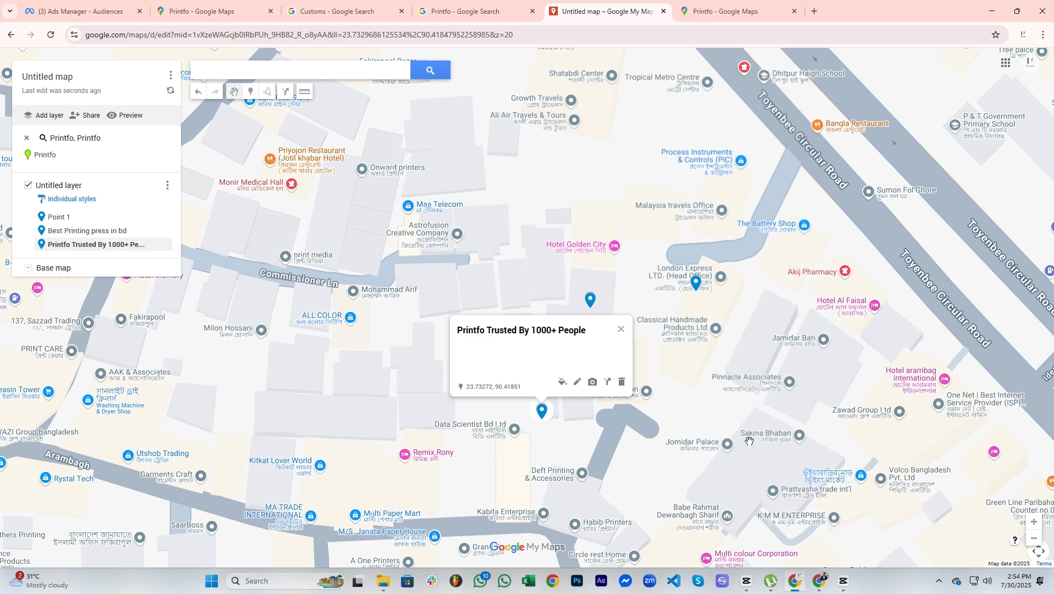
Add the "Untitled design (2)" image from the Boost mockups folder and the description "Shopping Bag" to the "Printfo Trusted By 1000+ People" marker
click(590, 385)
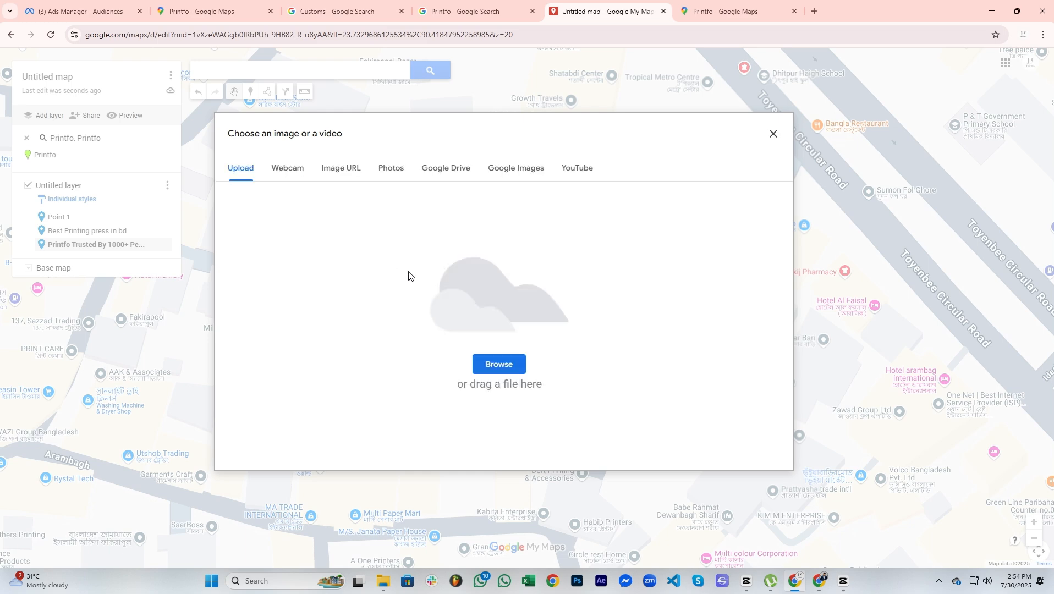
click(500, 364)
key(alt+Up)
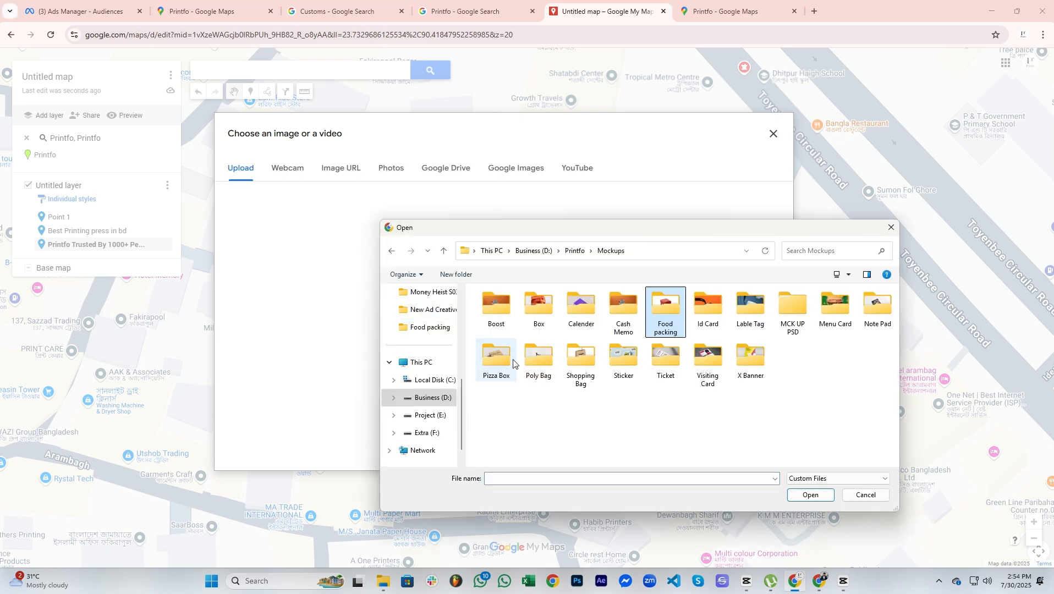
double_click(497, 308)
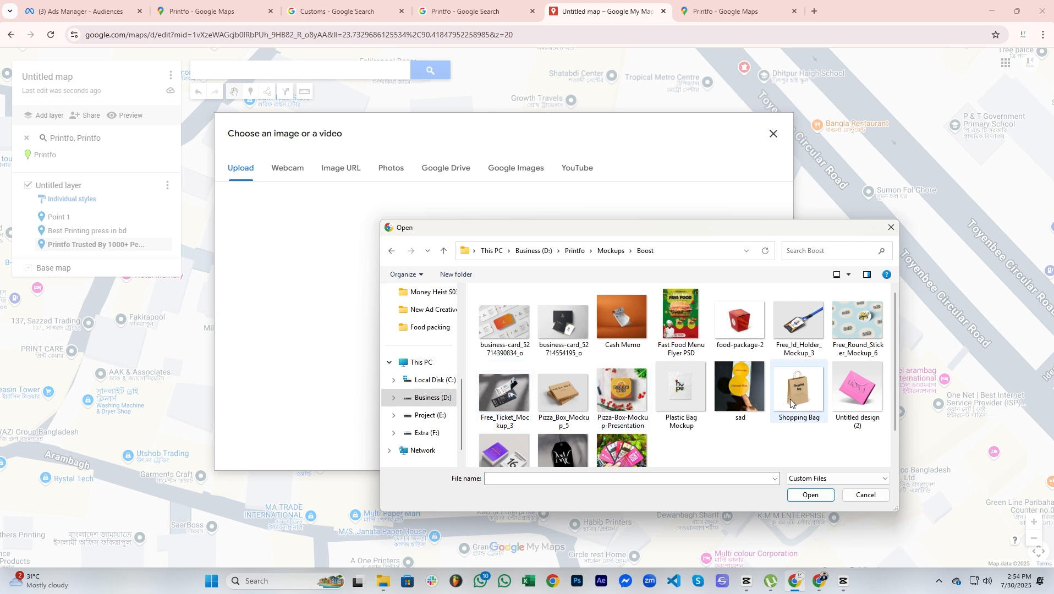
double_click(868, 395)
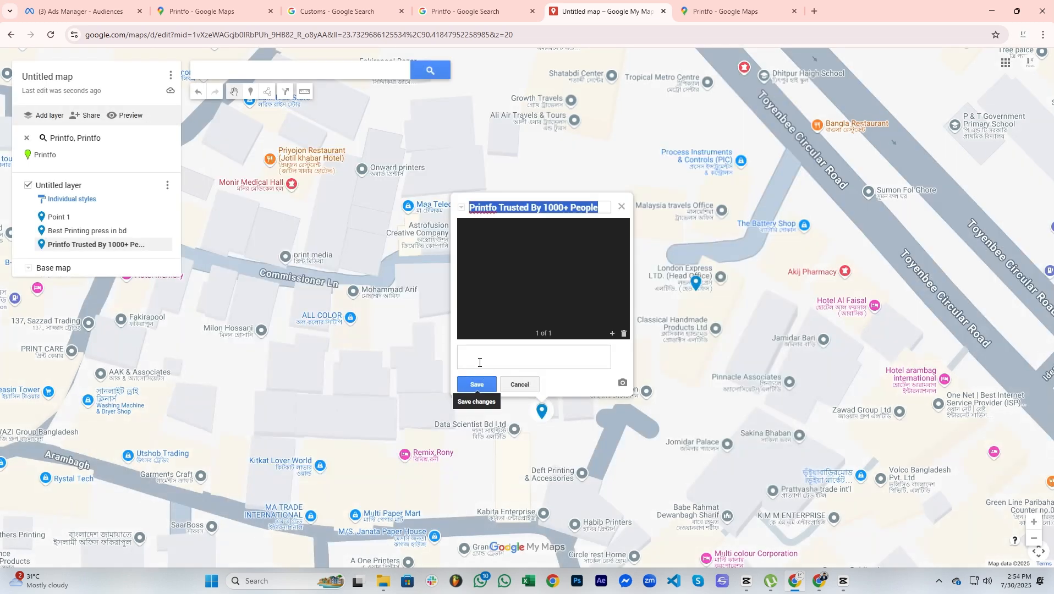
click(479, 358)
text(Shopping Bag)
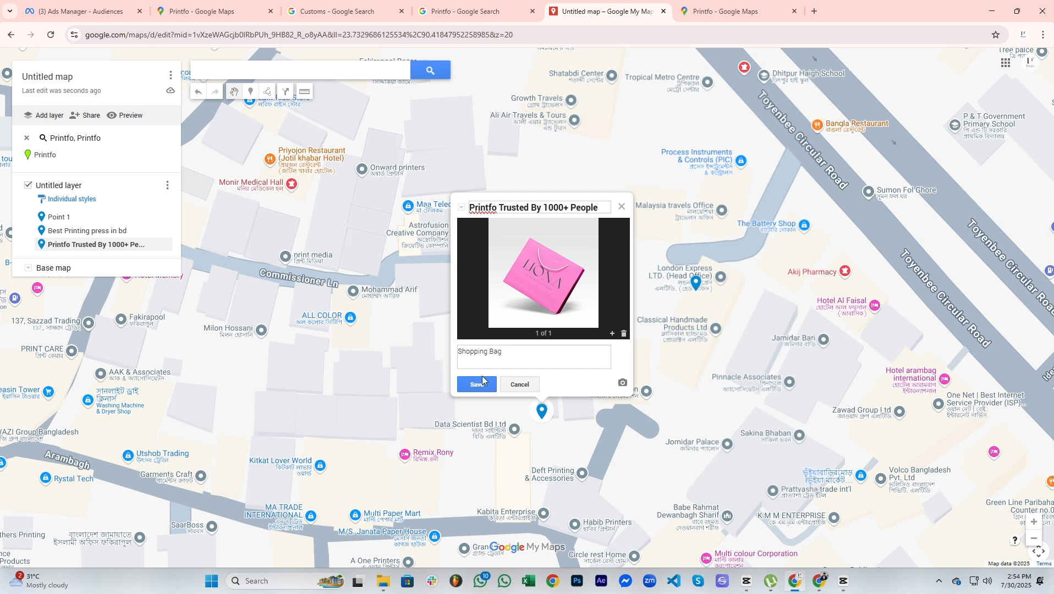
click(483, 381)
click(599, 417)
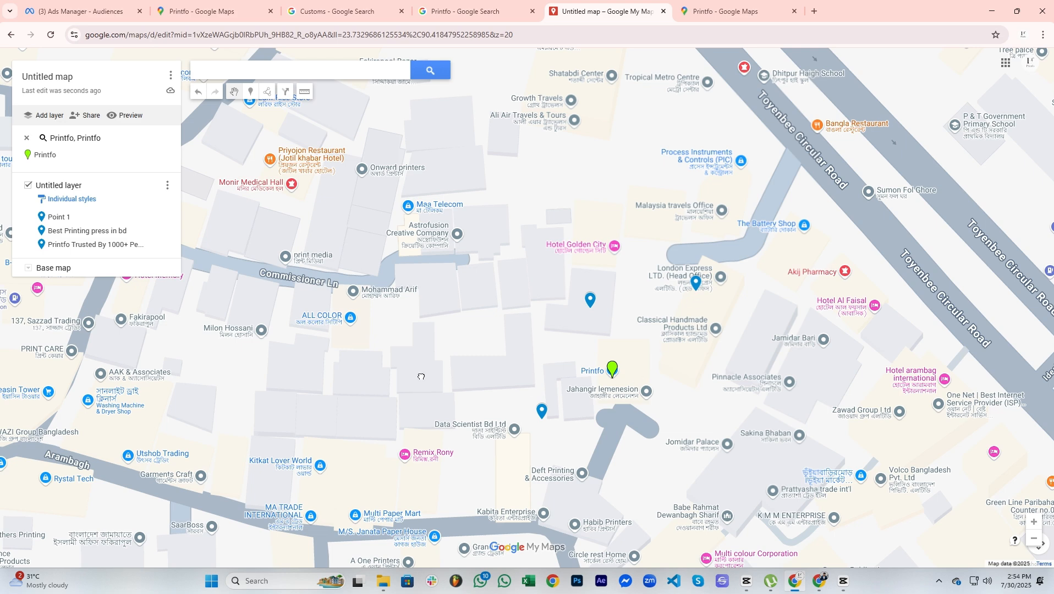
Place a marker southeast of the Printfo result, at about 23.73274, 90.41889, and title it "Affordable Printing Press"
click(250, 92)
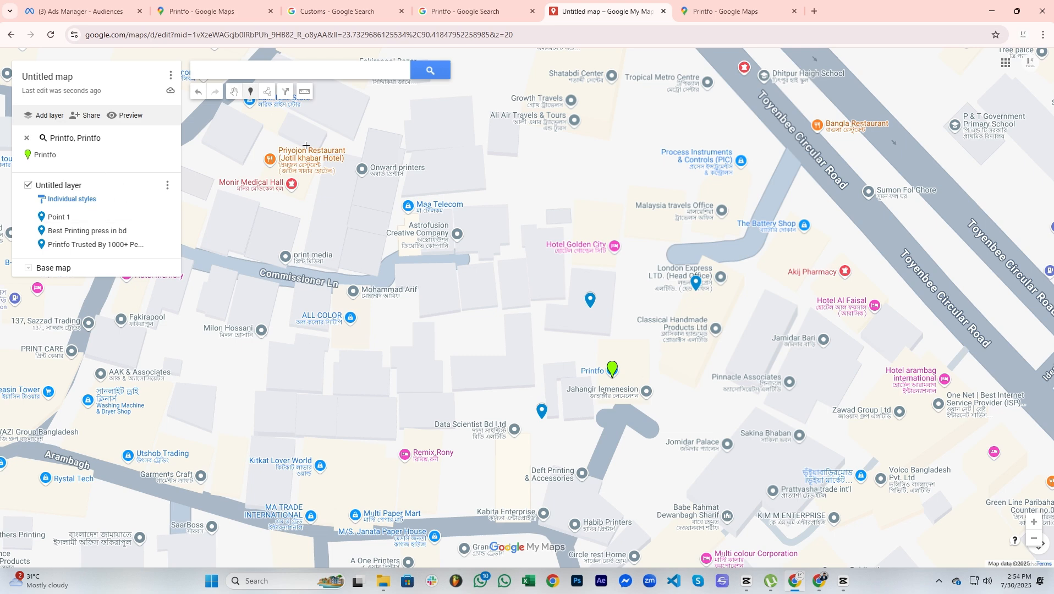
click(691, 410)
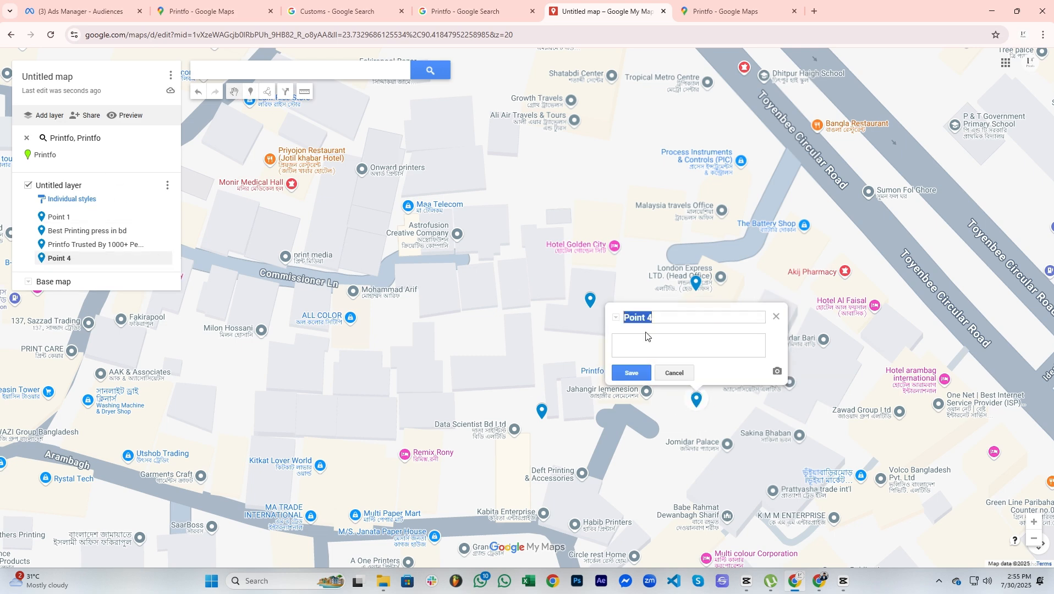
text(a)
text(ffordable Printing)
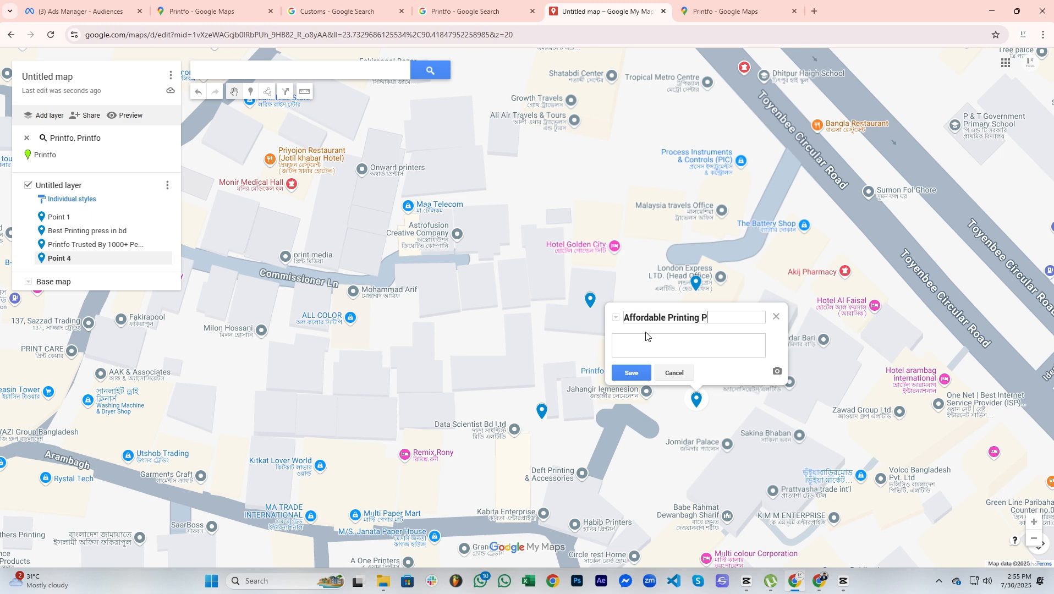
click(629, 376)
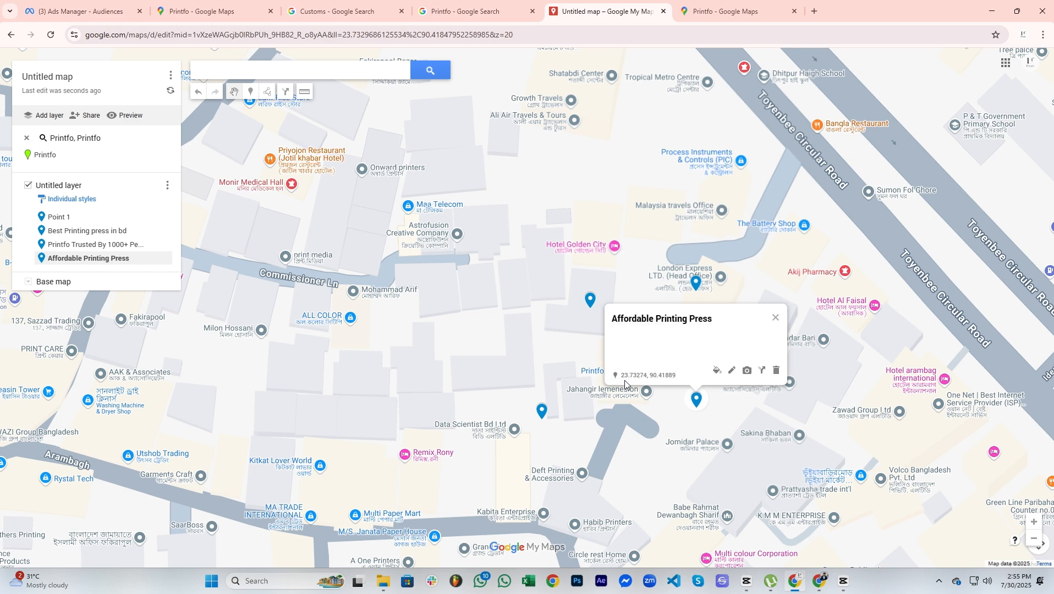
Add the psd_736-2 image from the Note Pad mockups folder and the description "Note Pad" to the "Affordable Printing Press" marker, save it and close its card
click(746, 372)
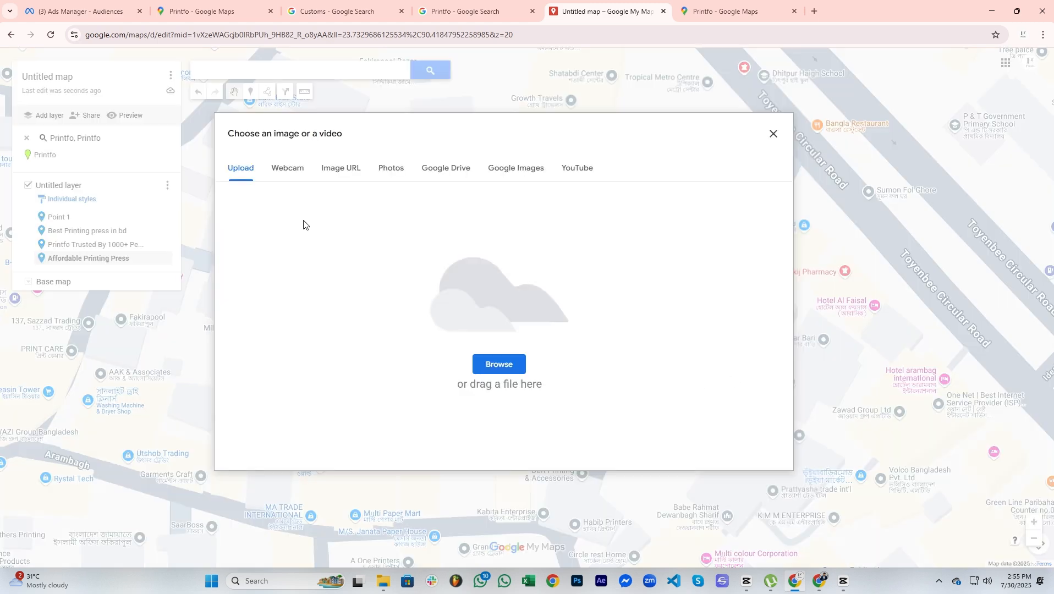
click(500, 366)
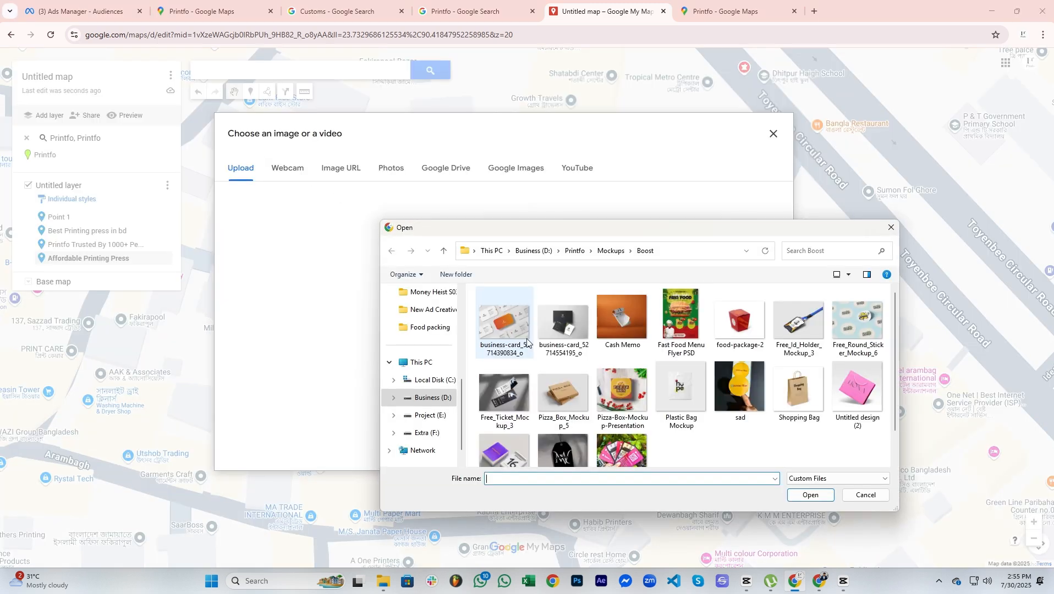
click(572, 352)
key(BackSpace)
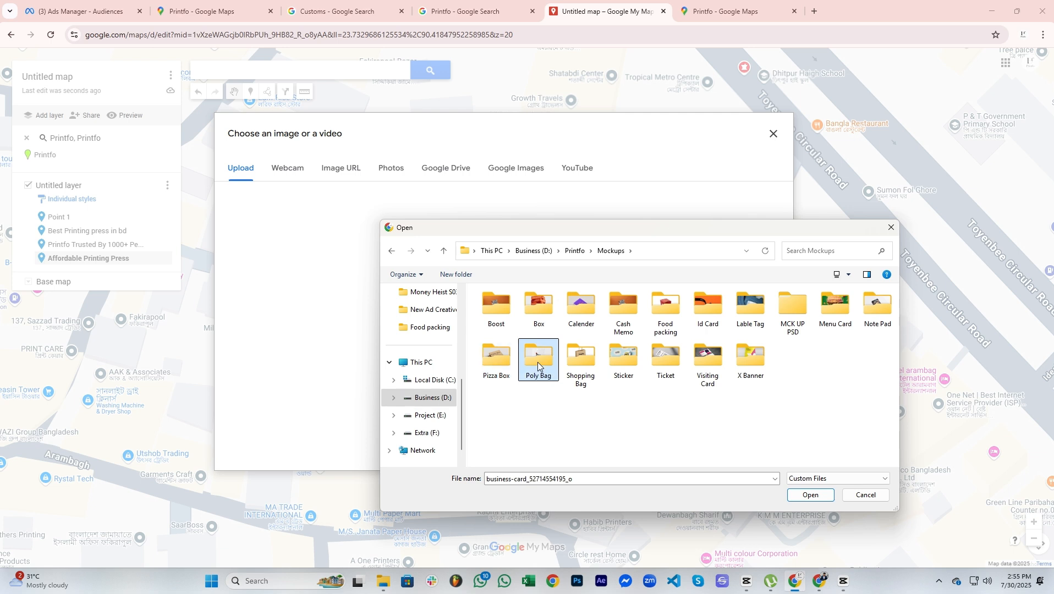
click(539, 360)
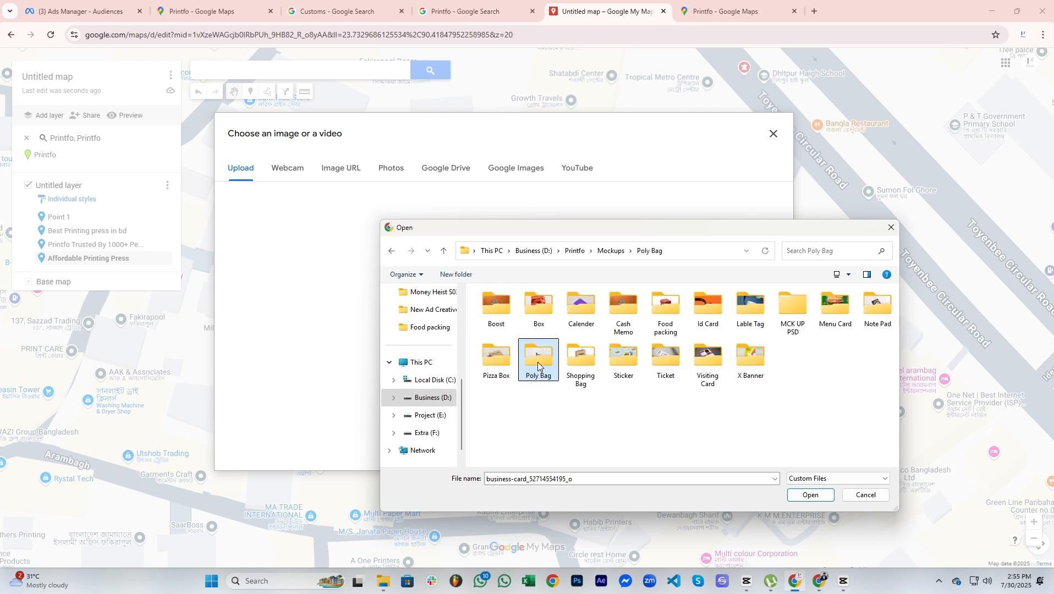
double_click(877, 304)
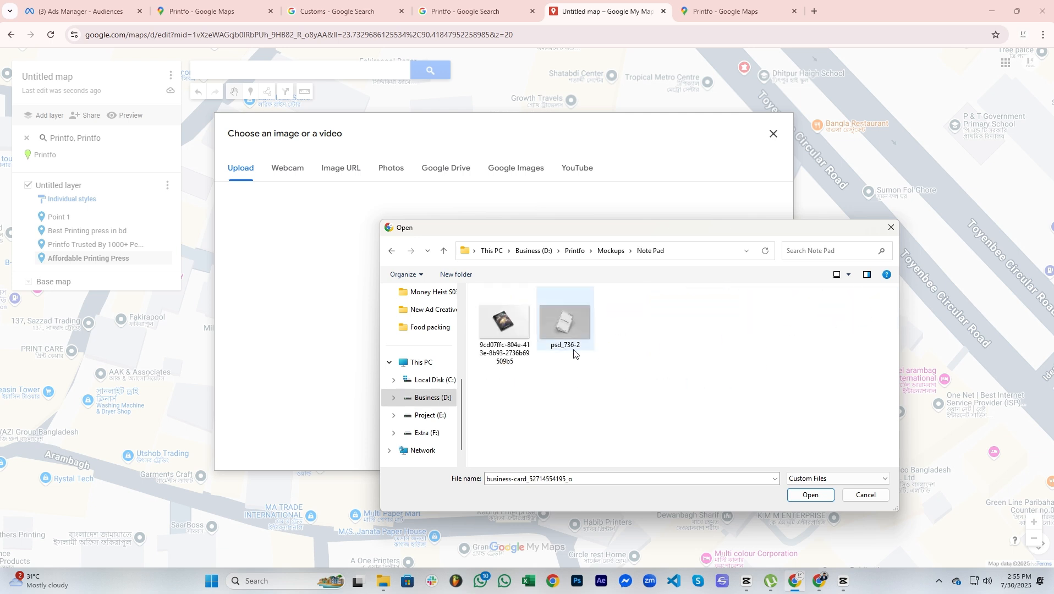
double_click(582, 325)
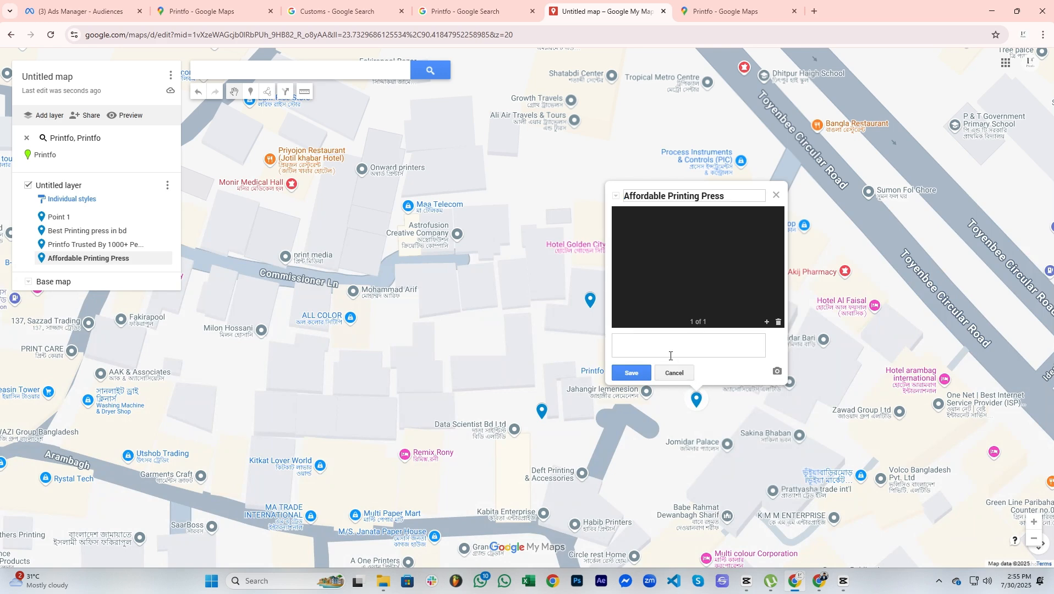
click(671, 357)
text(Note Pad)
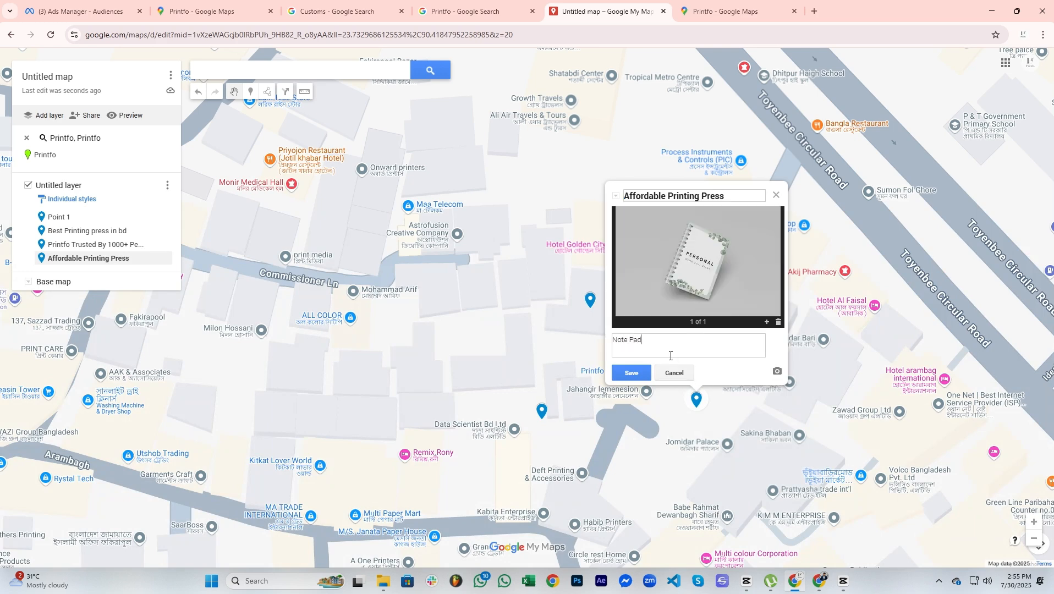
click(631, 374)
click(627, 410)
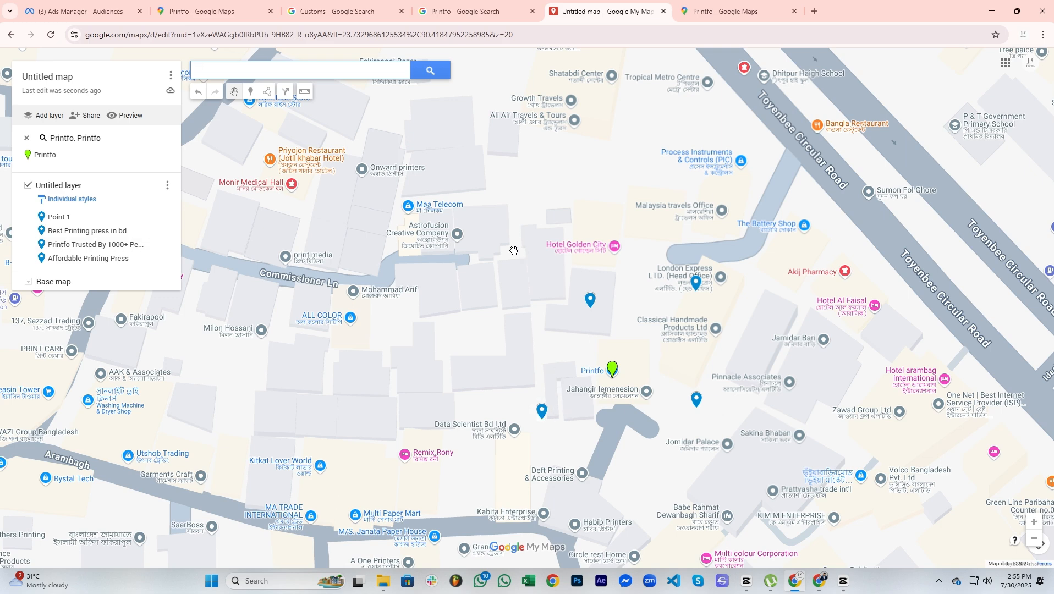
Draw a closed triangular shape through the three markers surrounding the Printfo result and title it "Printing zone"
click(268, 95)
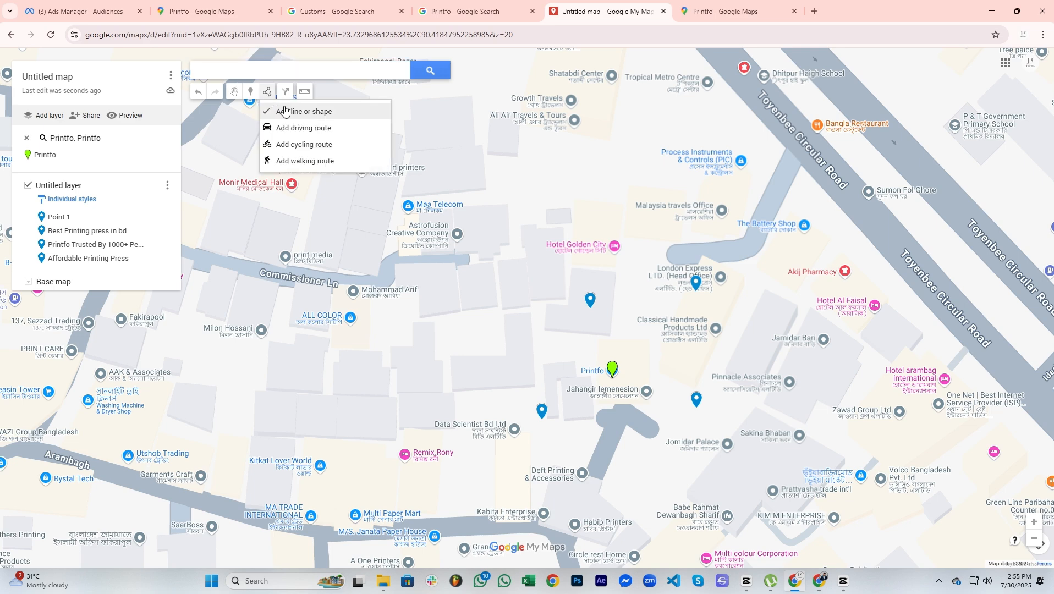
click(587, 306)
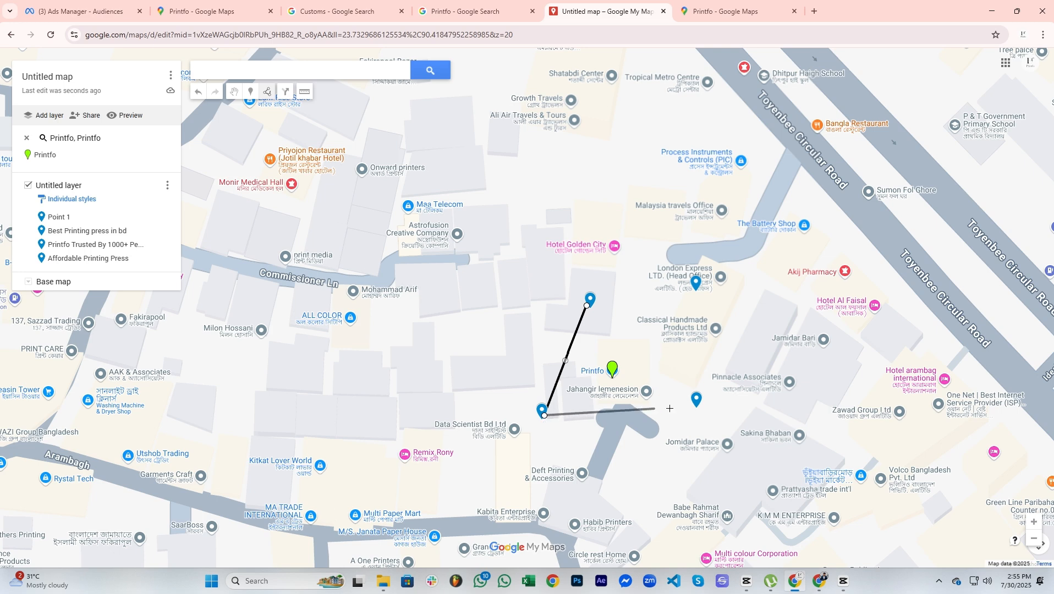
click(700, 405)
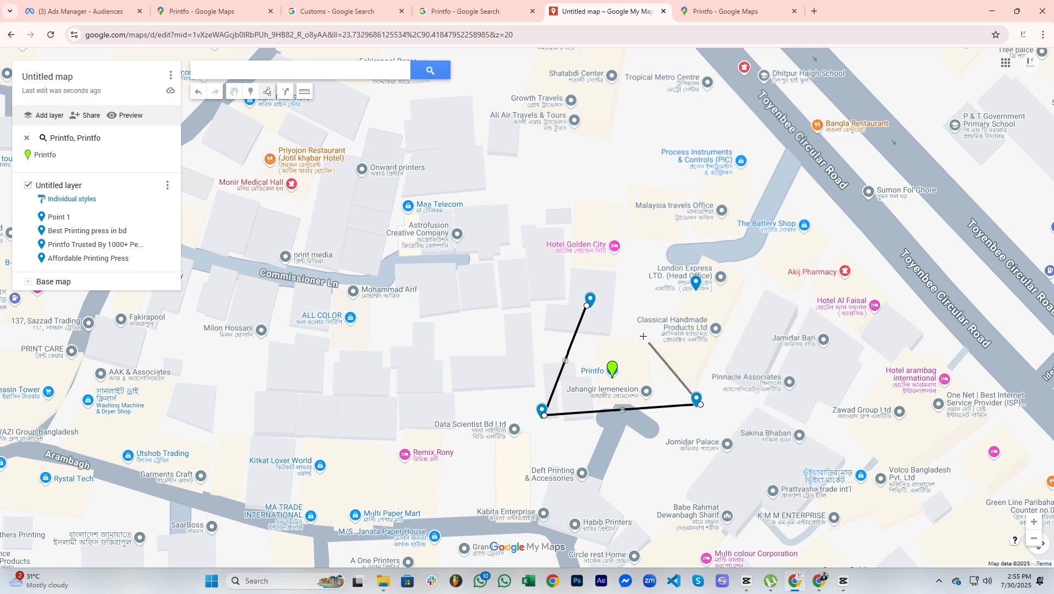
click(587, 306)
text(P)
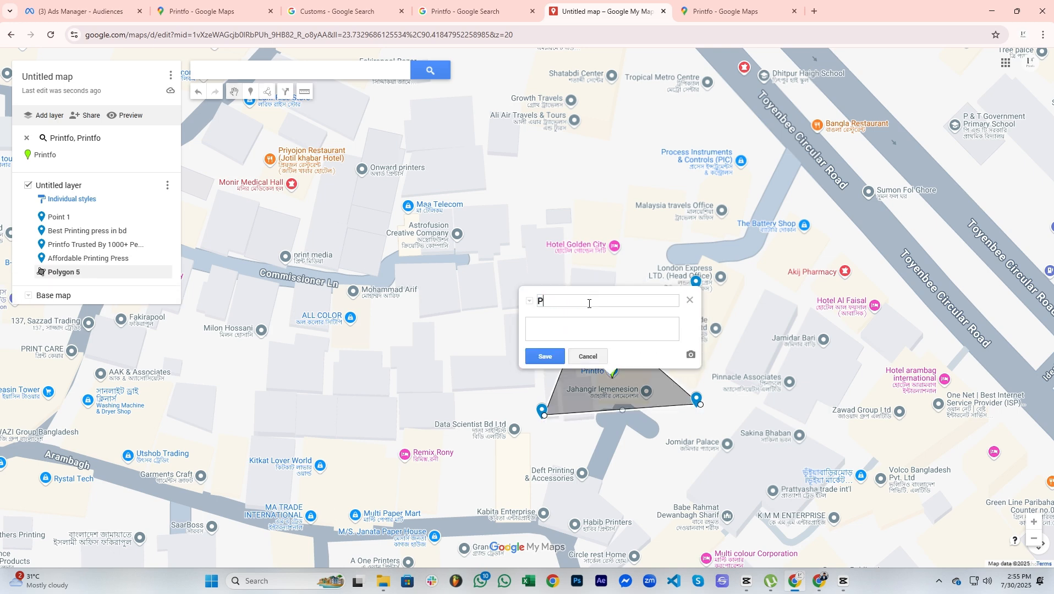
text(rinting zone)
click(551, 358)
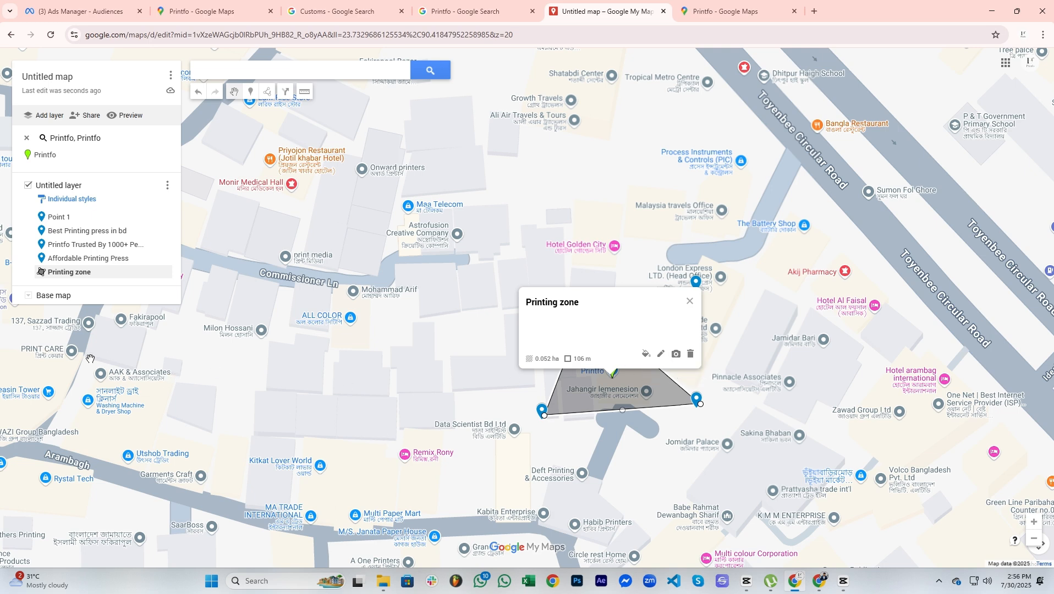
Colour the "Printing zone" polygon light green and close its card
click(163, 272)
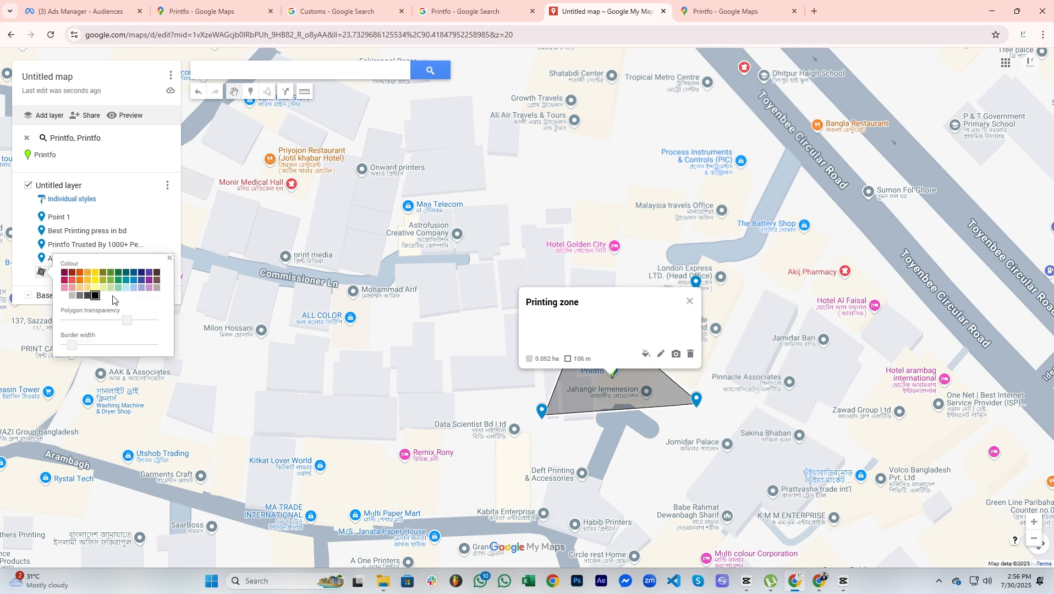
click(112, 291)
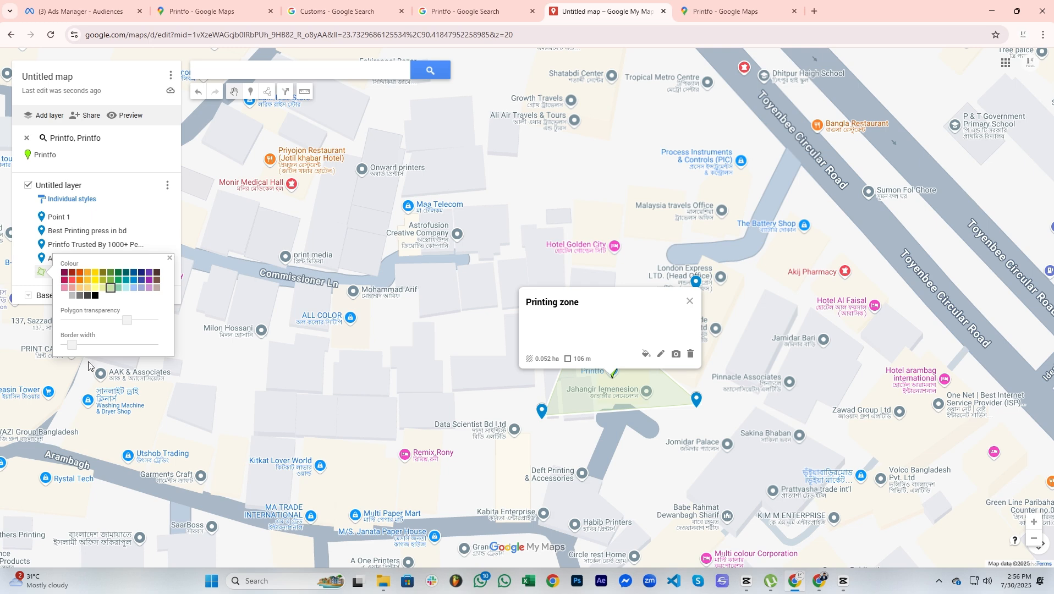
click(593, 241)
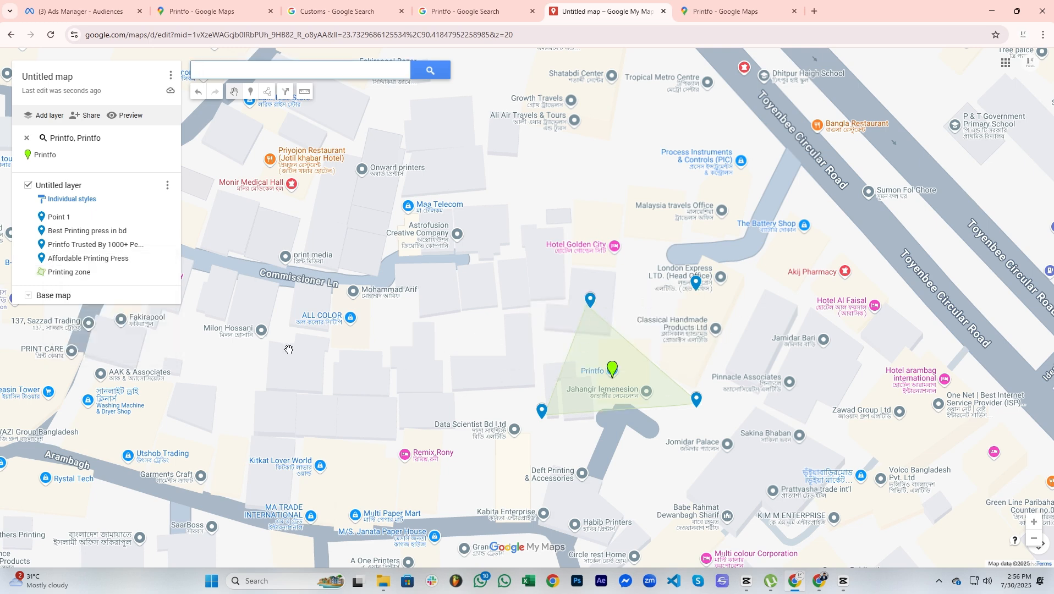
Review the cards of the "Best Printing press in bd" and "Printfo Trusted By 1000+ People" markers
click(590, 302)
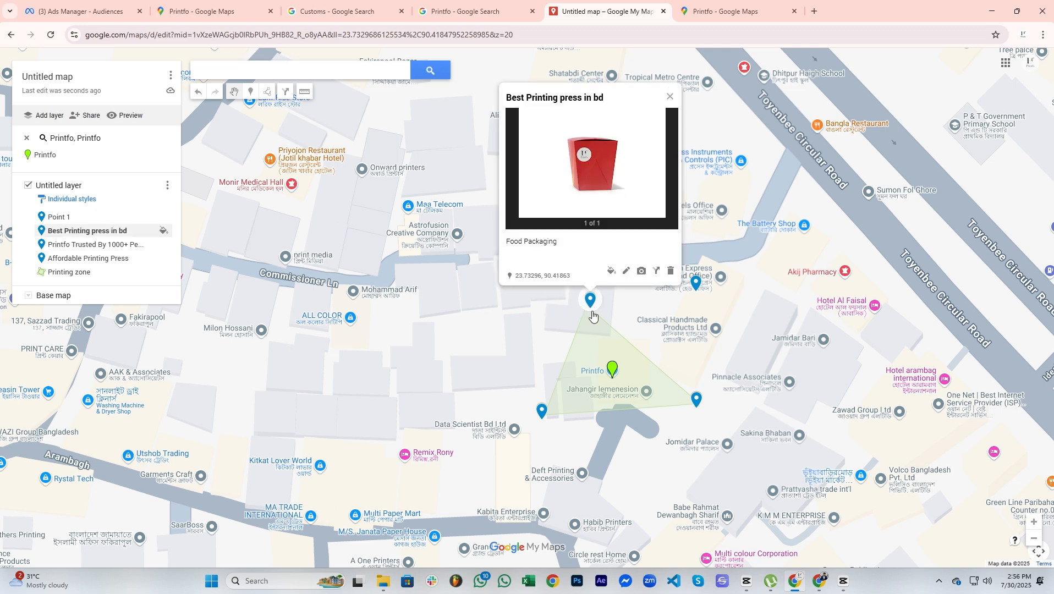
click(541, 415)
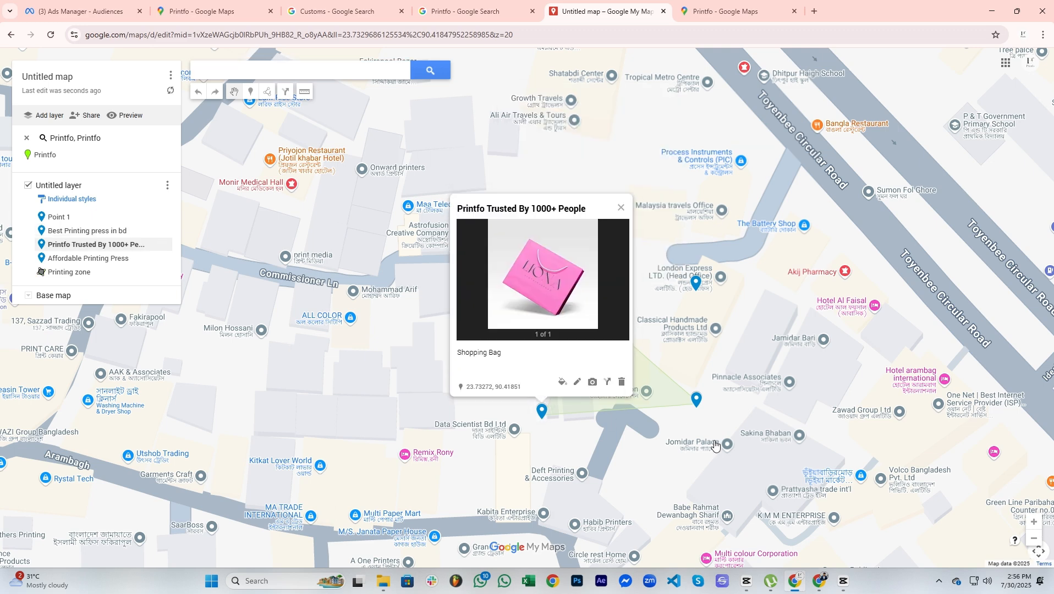
click(690, 439)
Undo the polygon, all the added markers and the base map change until the layer is empty on the satellite map
key(ctrl+z)
key(ctrl+z)
key(ctrl+z)
click(555, 435)
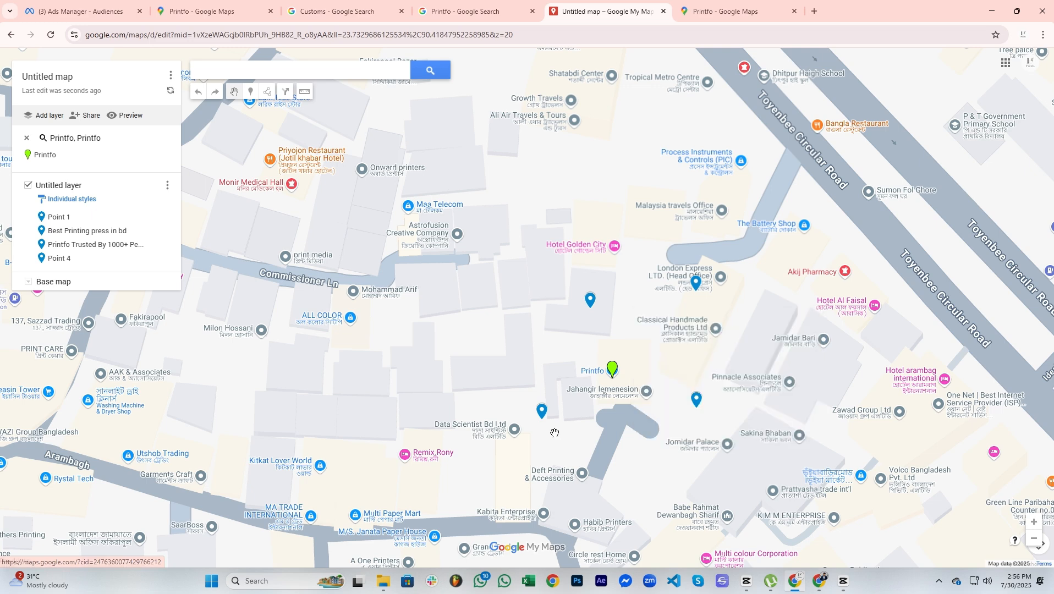
key(ctrl+z)
key(ctrl+z)
key(ctrl+z)
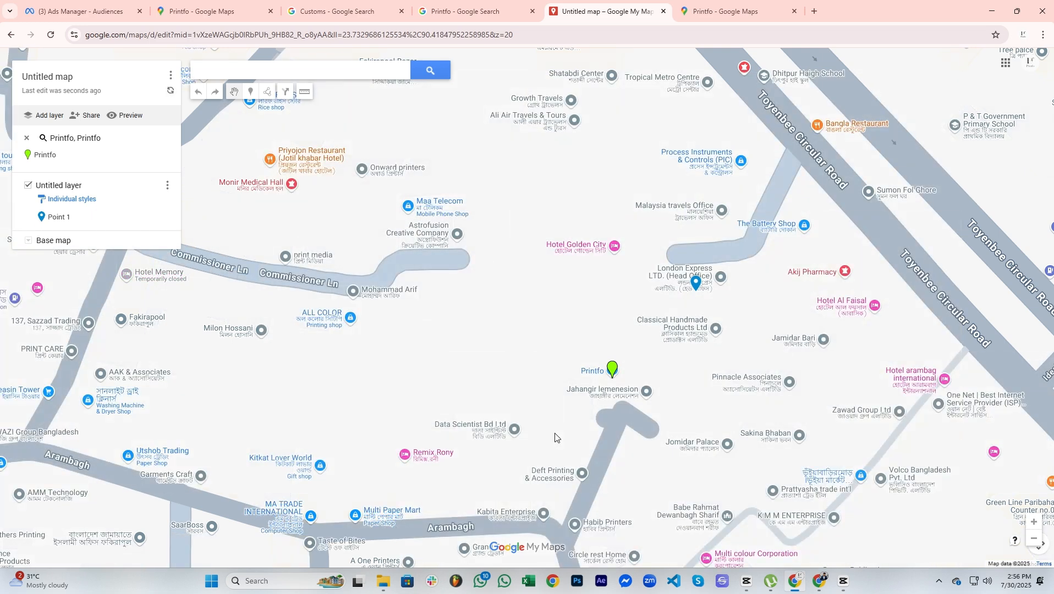
key(ctrl+z)
key(ctrl+z)
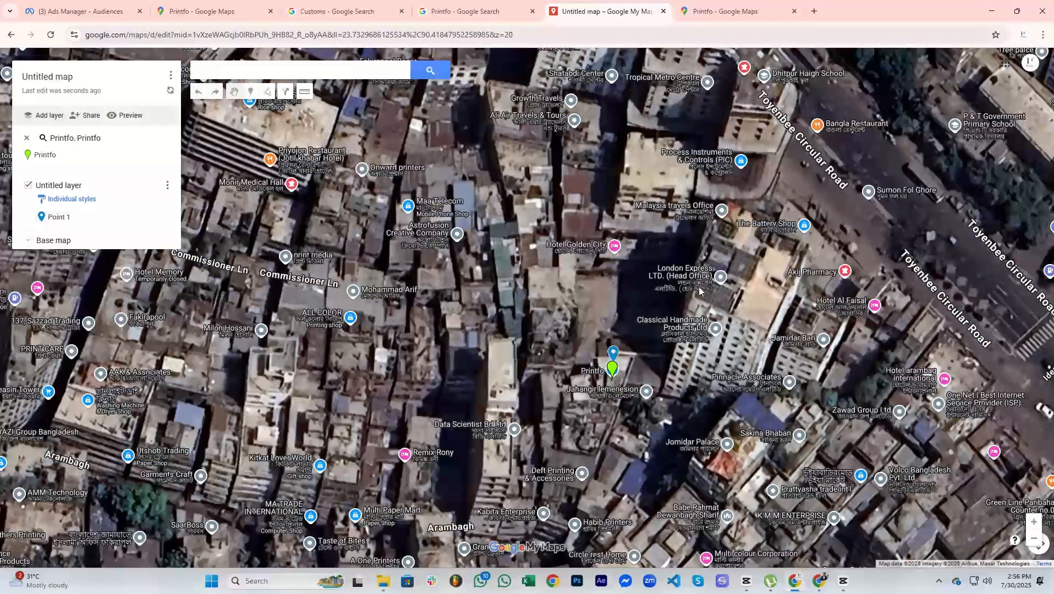
key(ctrl+z)
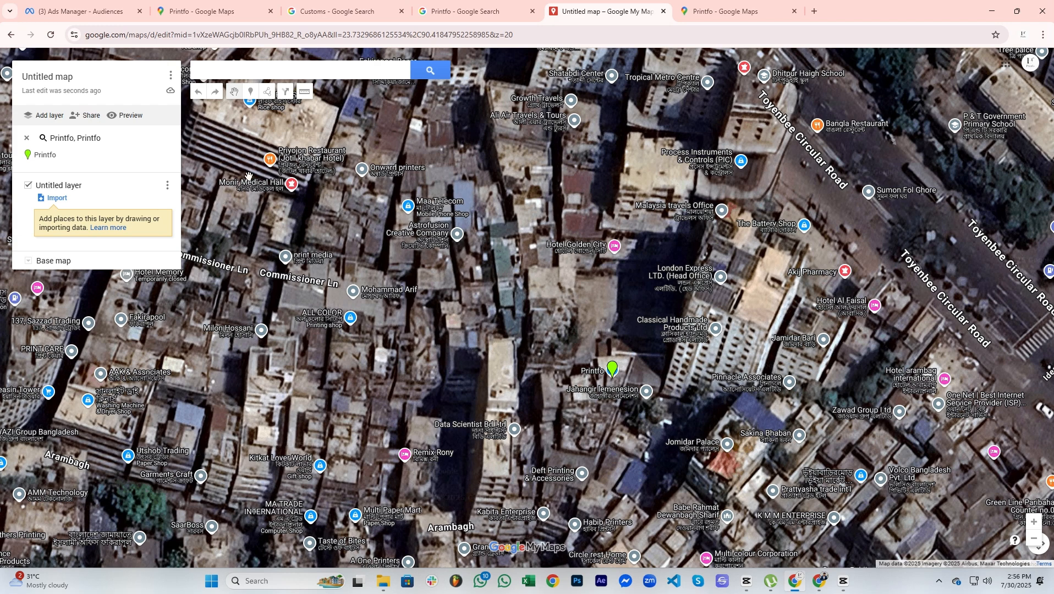
Place a marker west of the Printfo result, at about 23.73282, 90.41847, titled "Entry 3", and leave it without an image
click(250, 92)
click(525, 375)
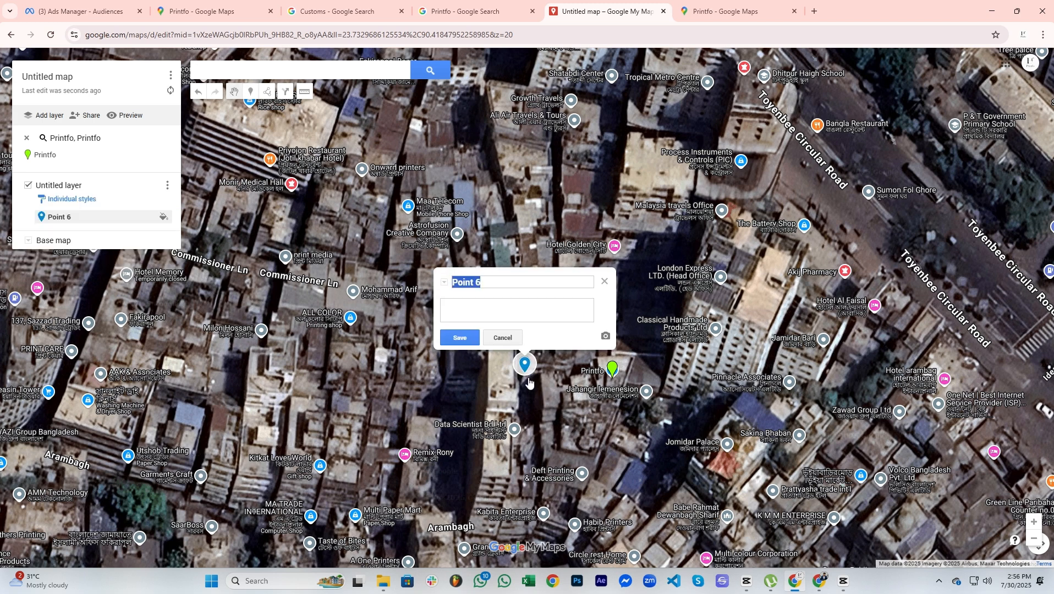
text(E)
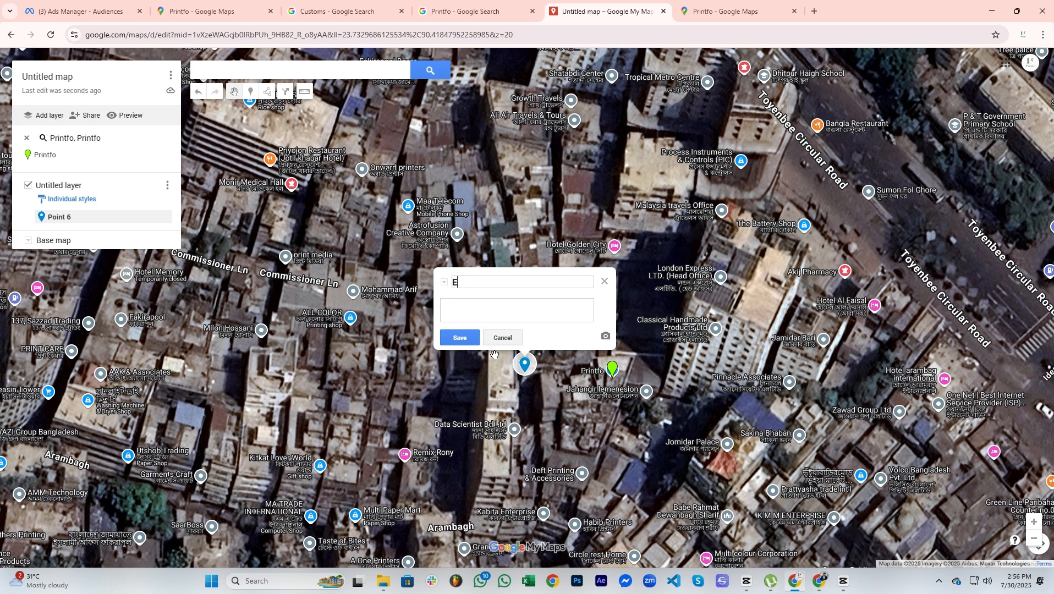
text(ntry 3)
click(456, 341)
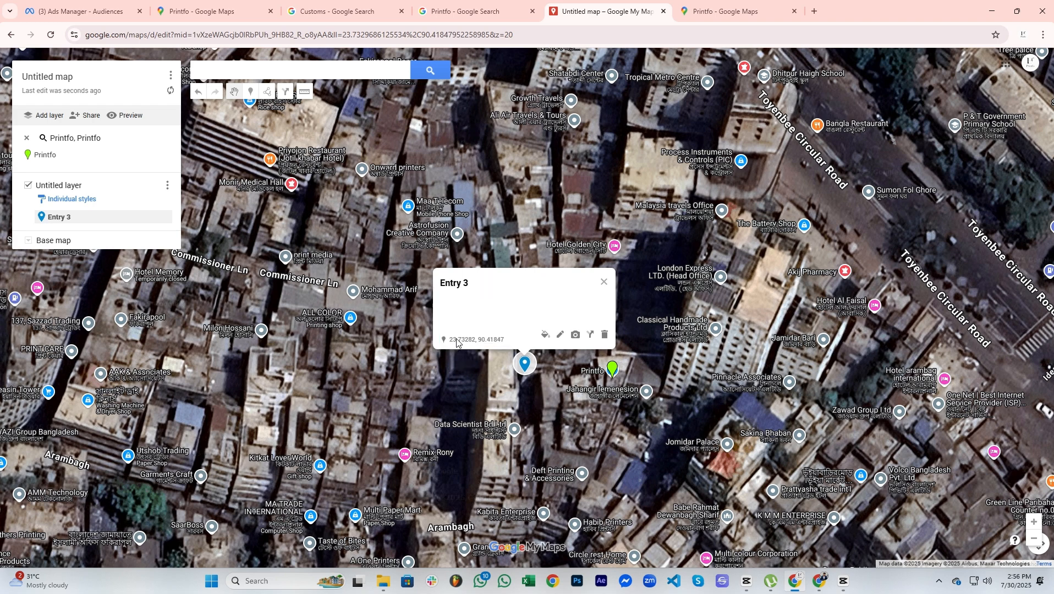
click(575, 335)
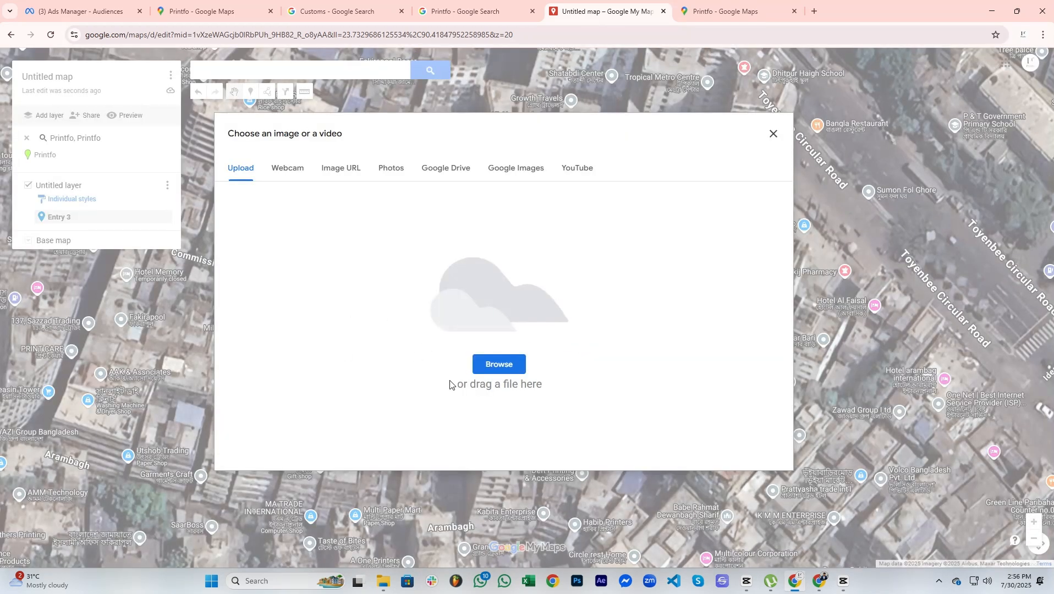
click(773, 134)
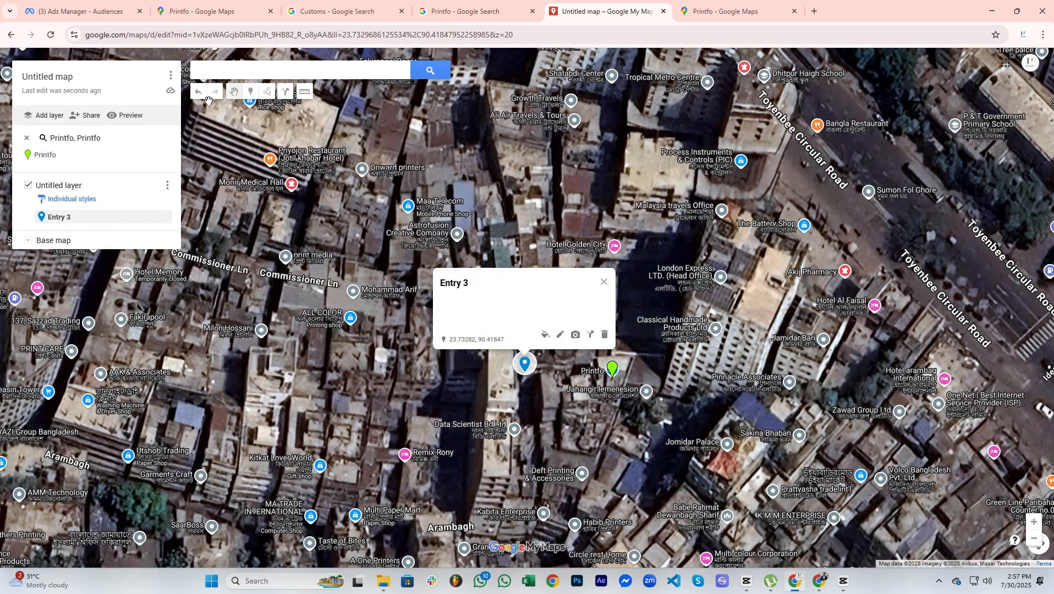
Place a marker south of Entry 3, at about 23.73262, 90.41851, titled "Entry 2", and leave it without an image
click(251, 92)
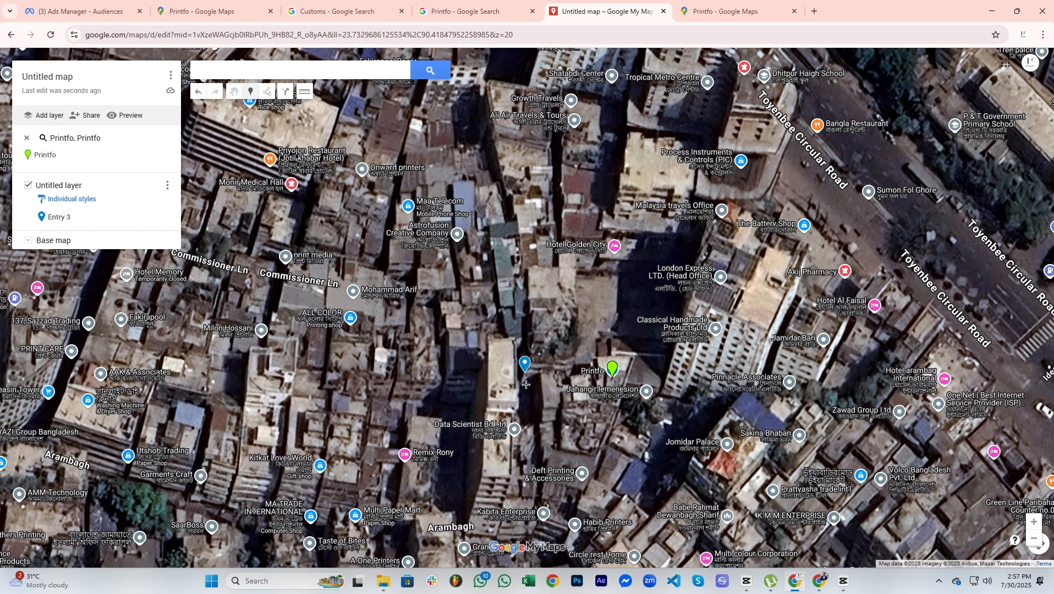
click(541, 461)
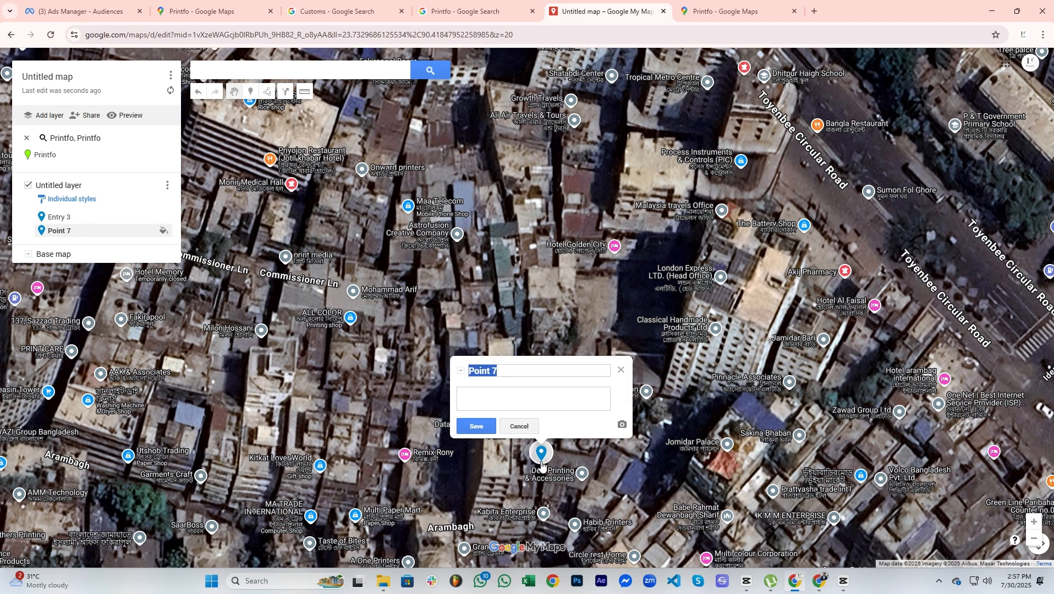
text(Entry 2)
click(476, 426)
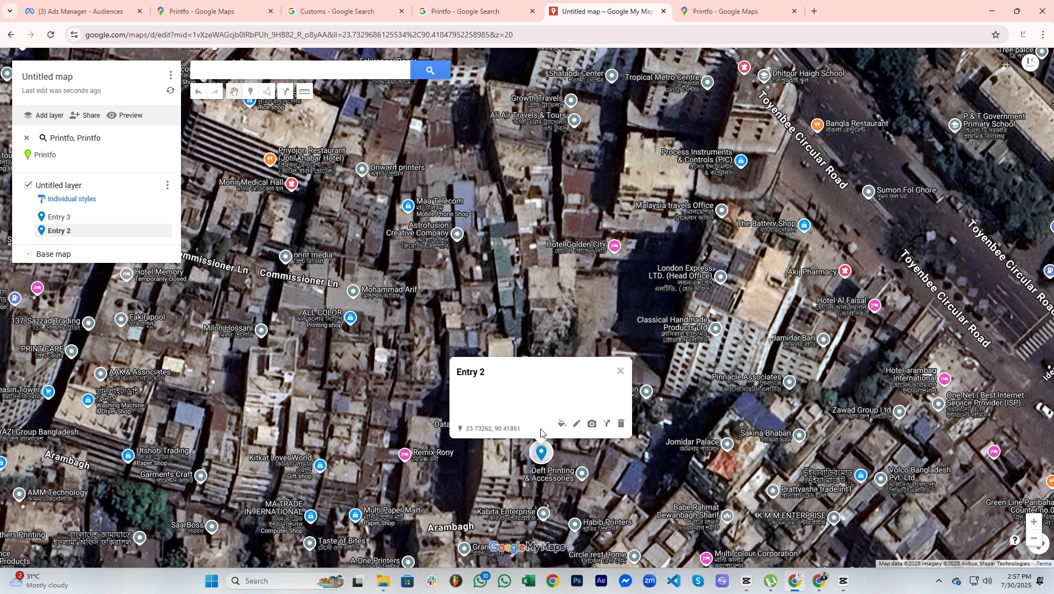
click(592, 425)
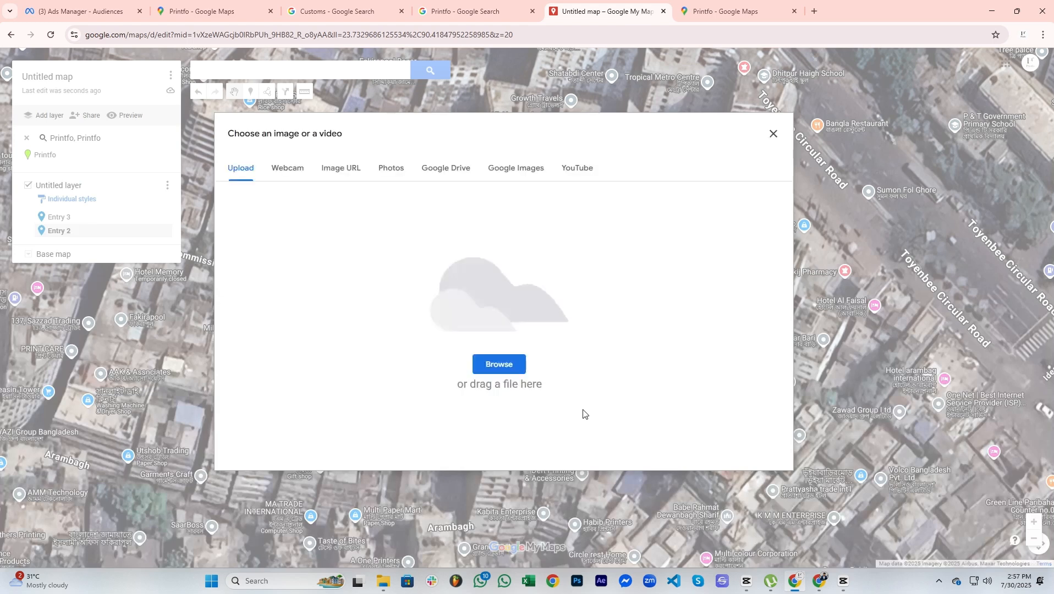
click(774, 135)
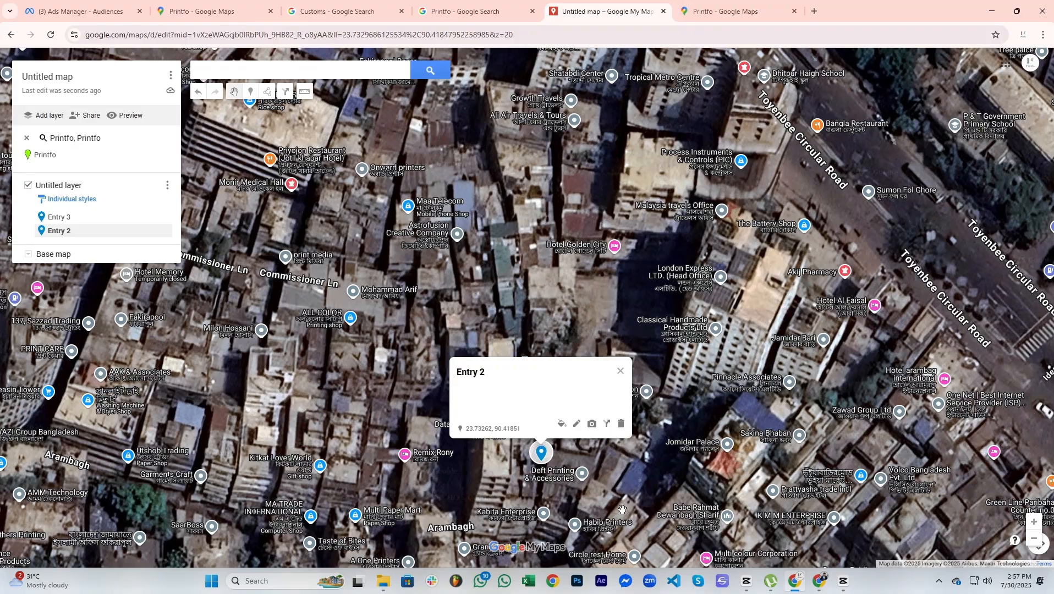
Place a marker on the road south of Entry 2, at about 23.73247, 90.41851, titled "Entry 1", and leave it without an image
scroll(623, 501, down, 1)
click(479, 480)
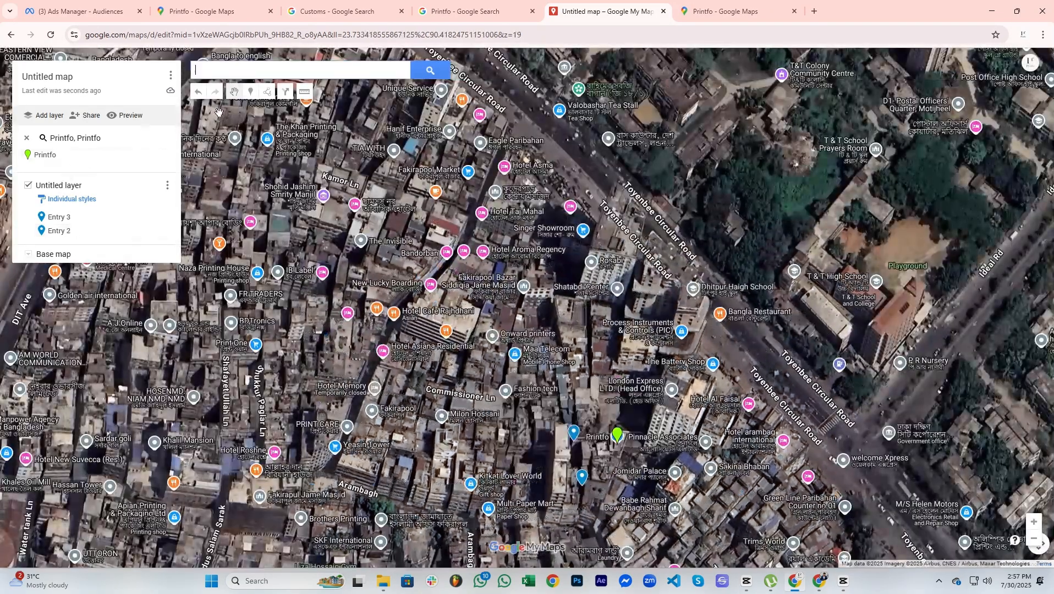
click(250, 92)
scroll(669, 504, up, 1)
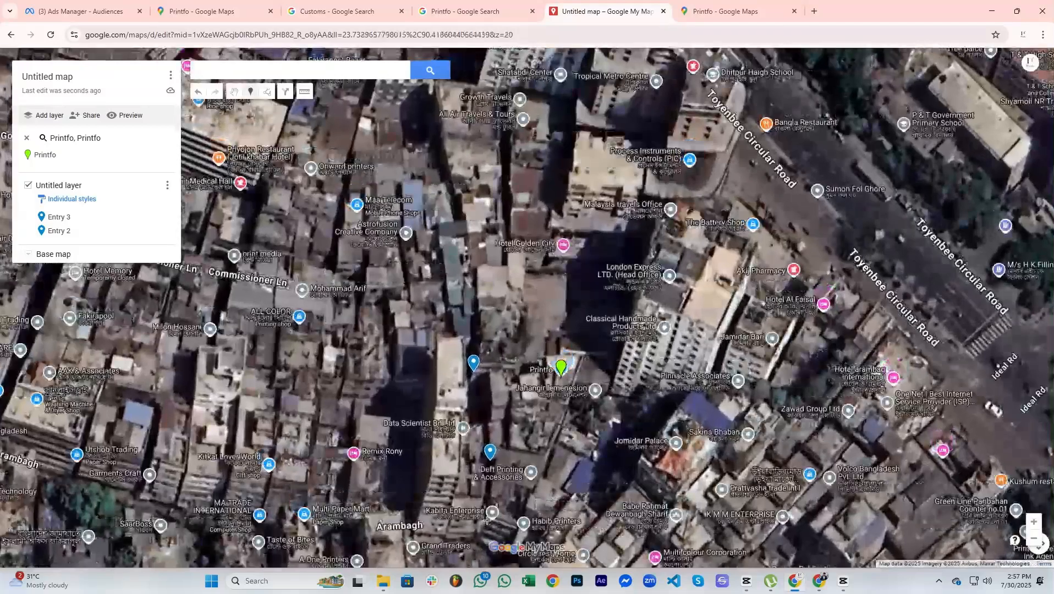
click(487, 520)
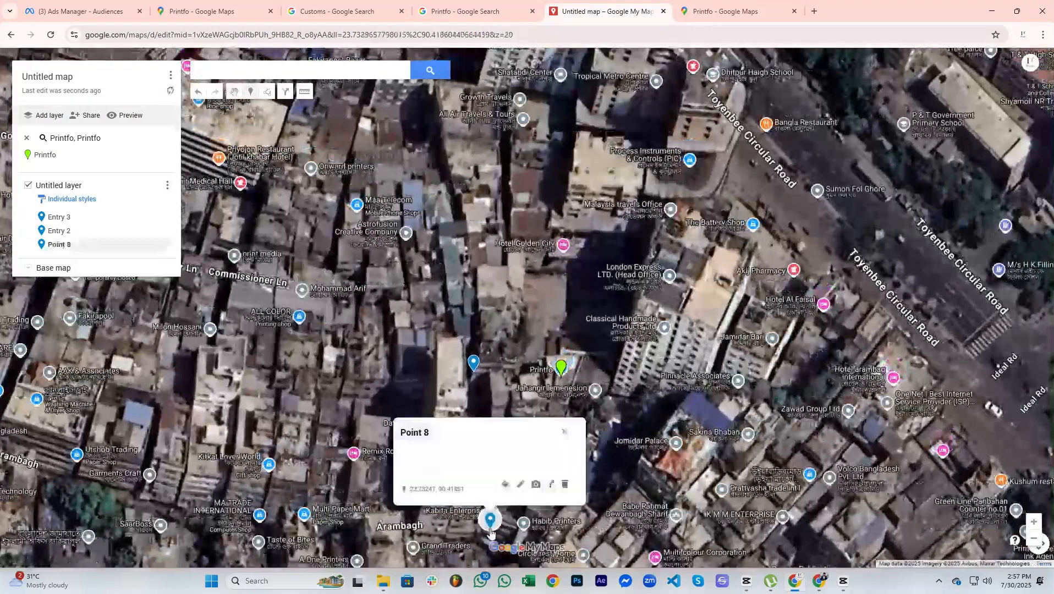
text(Entr)
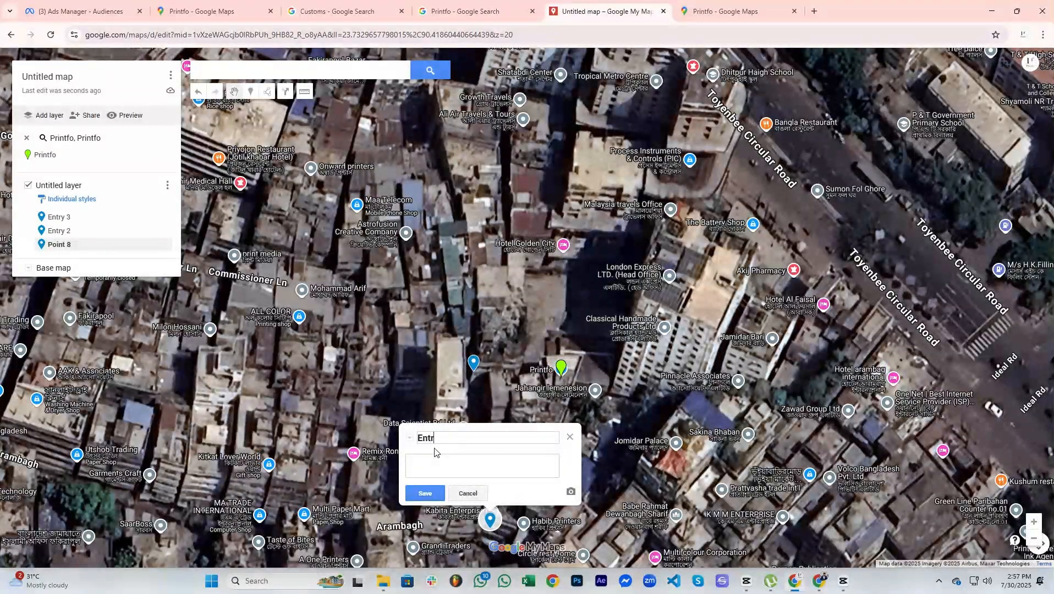
text(y 1)
click(431, 491)
click(541, 491)
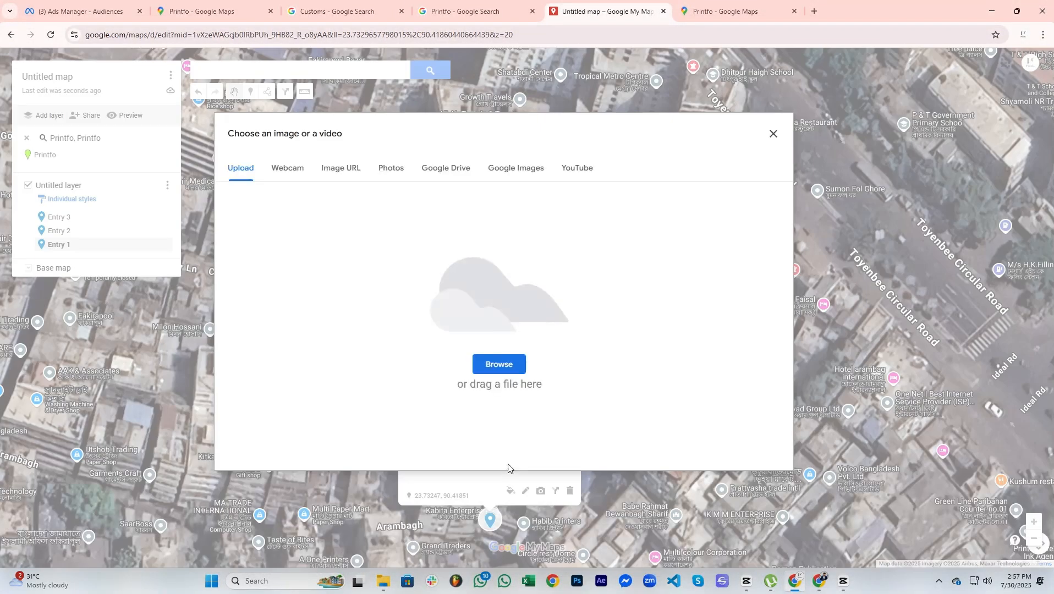
click(773, 134)
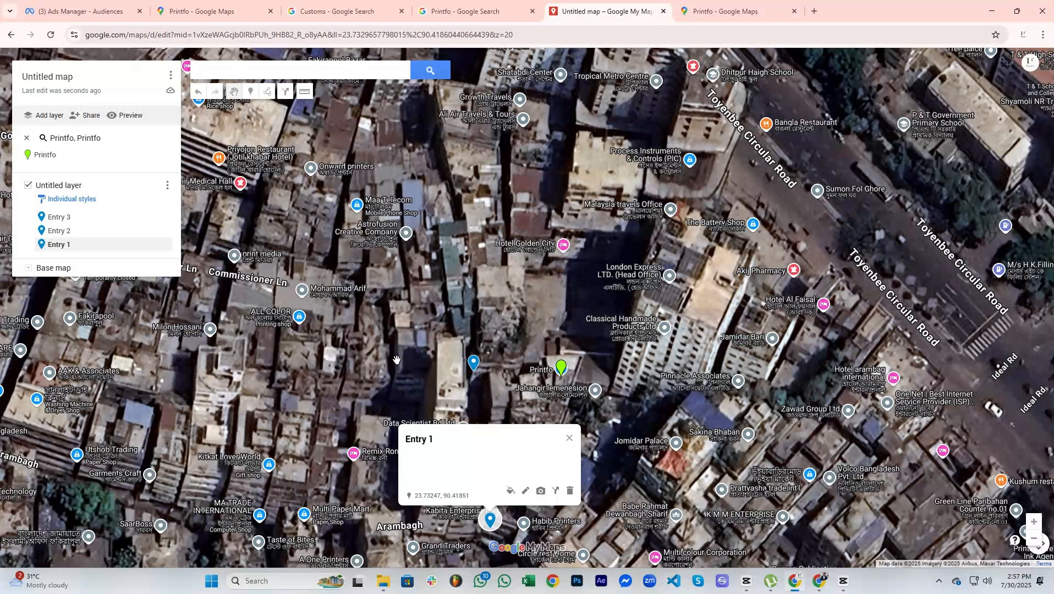
Switch the base map from satellite imagery to the standard road map and close the Entry 1 card
click(28, 269)
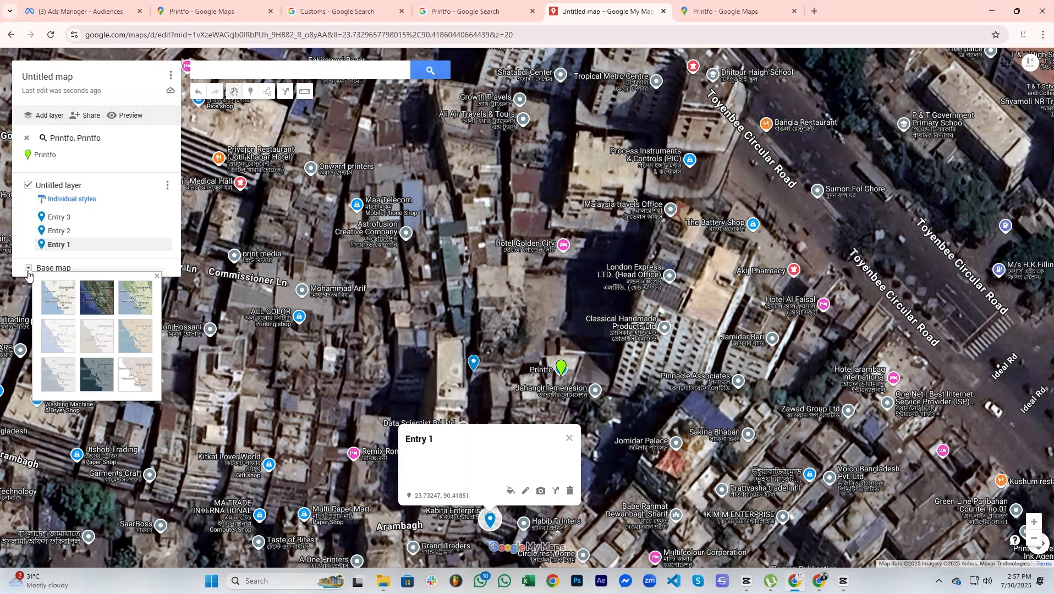
click(42, 297)
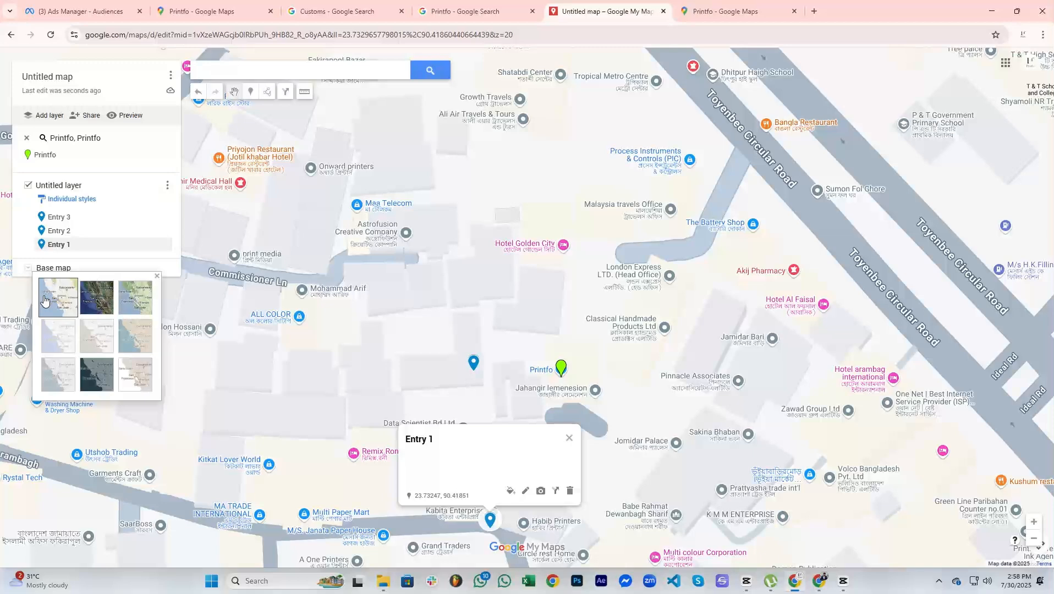
click(569, 438)
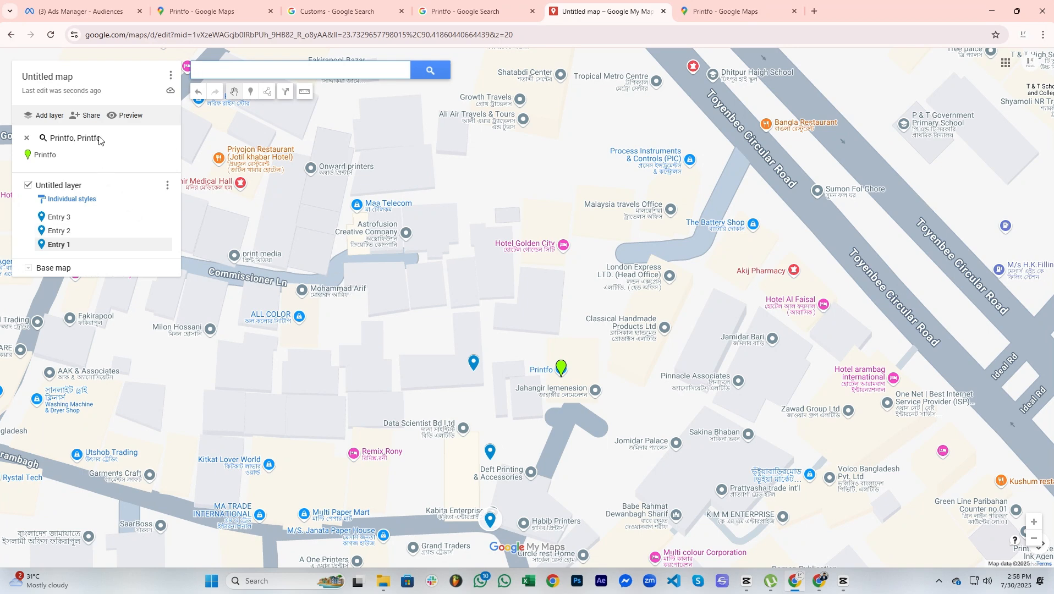
Start sharing the map and title it "Printfo", leaving the description empty
click(86, 115)
click(422, 307)
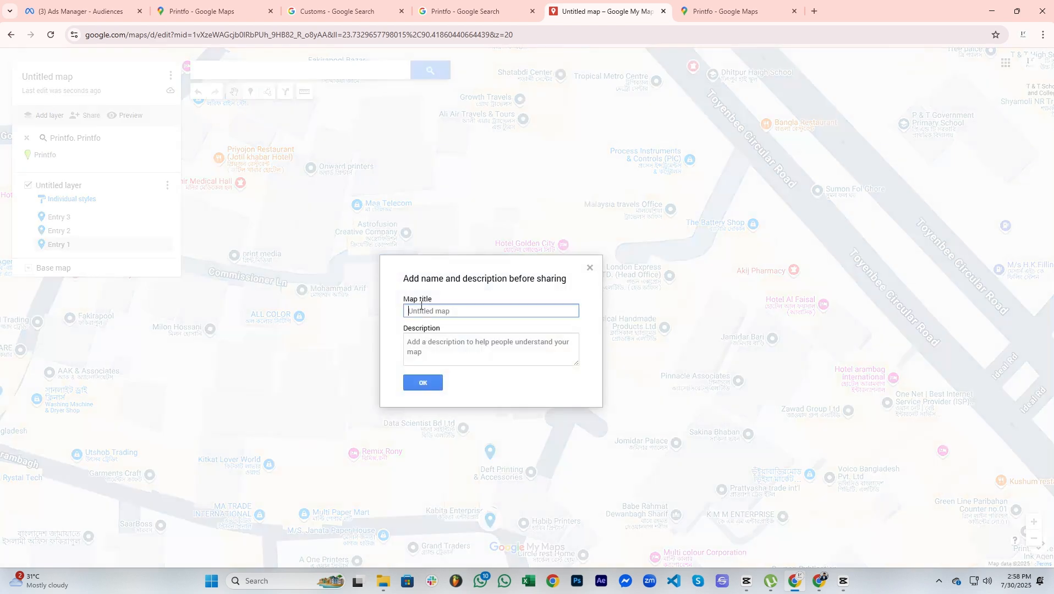
text(Printg)
key(BackSpace)
key(BackSpace)
text(fop)
click(426, 387)
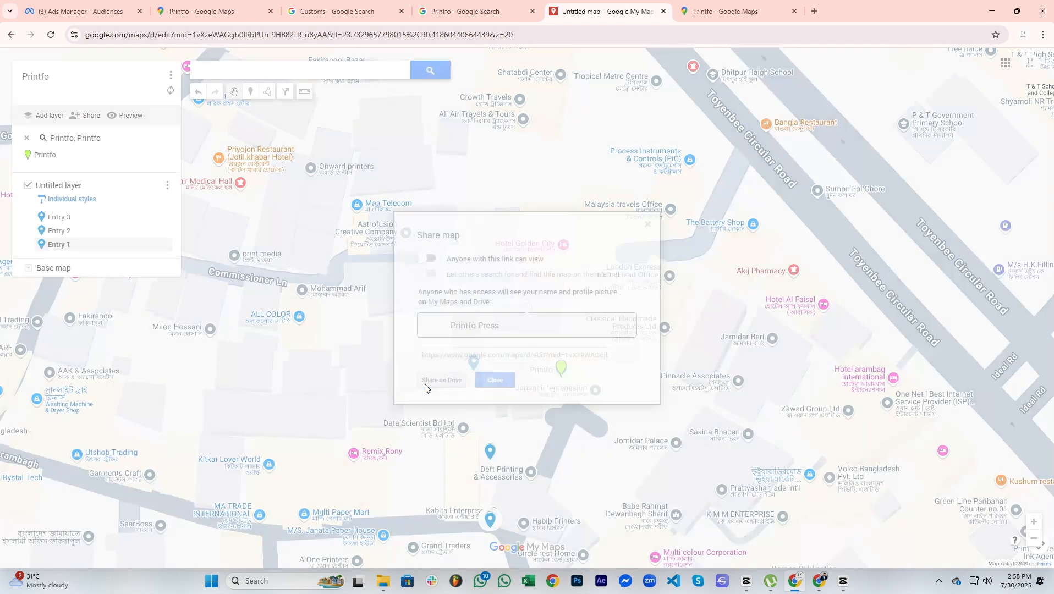
Let anyone with the link view the map and others find it on the internet, and copy the share link
click(428, 260)
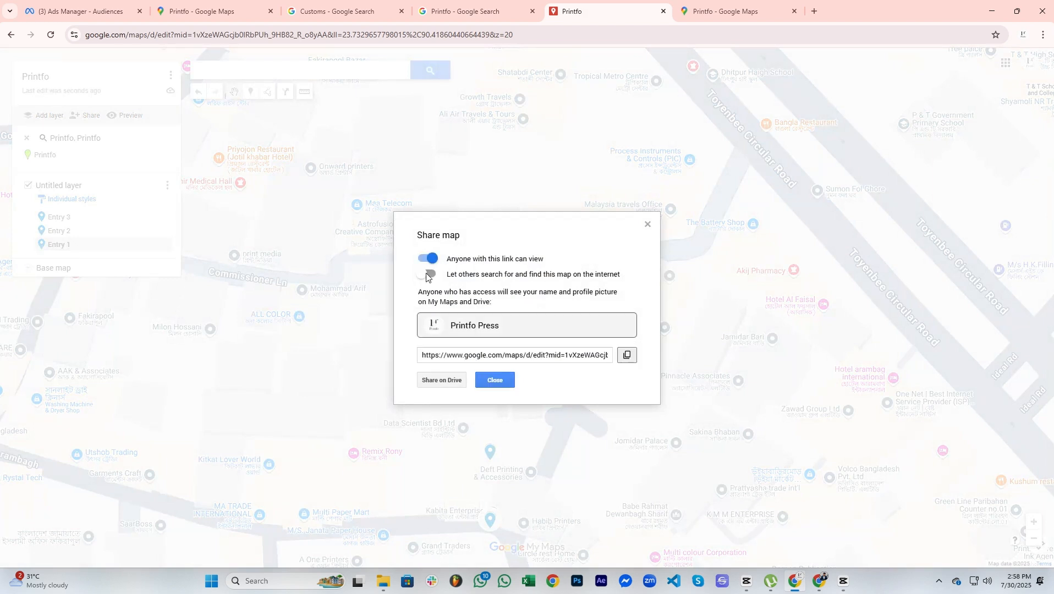
click(426, 273)
click(627, 355)
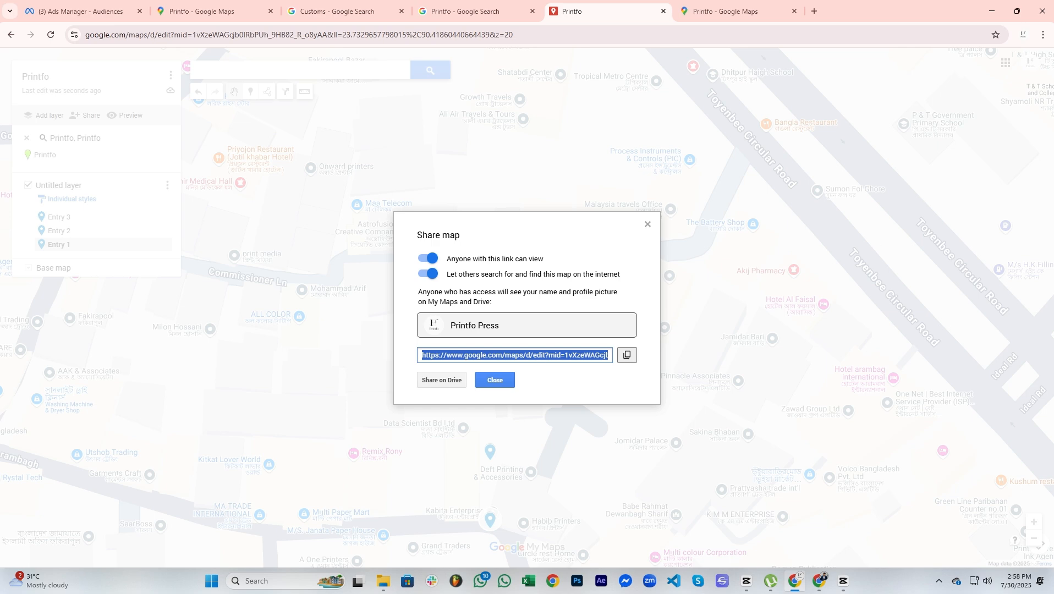
Open the copied share link of the map in a new Incognito window
click(1044, 35)
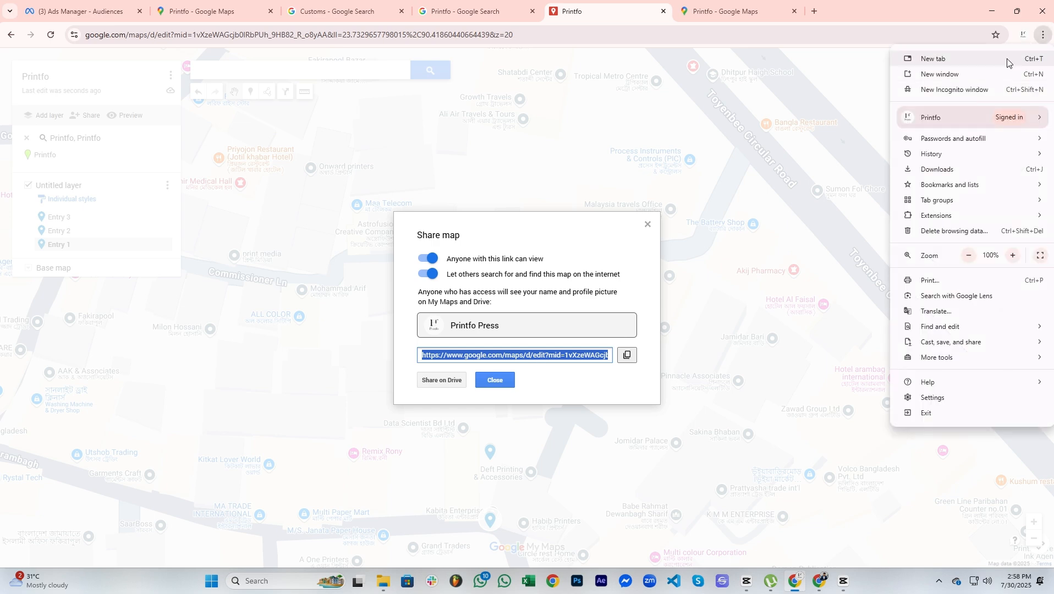
click(943, 94)
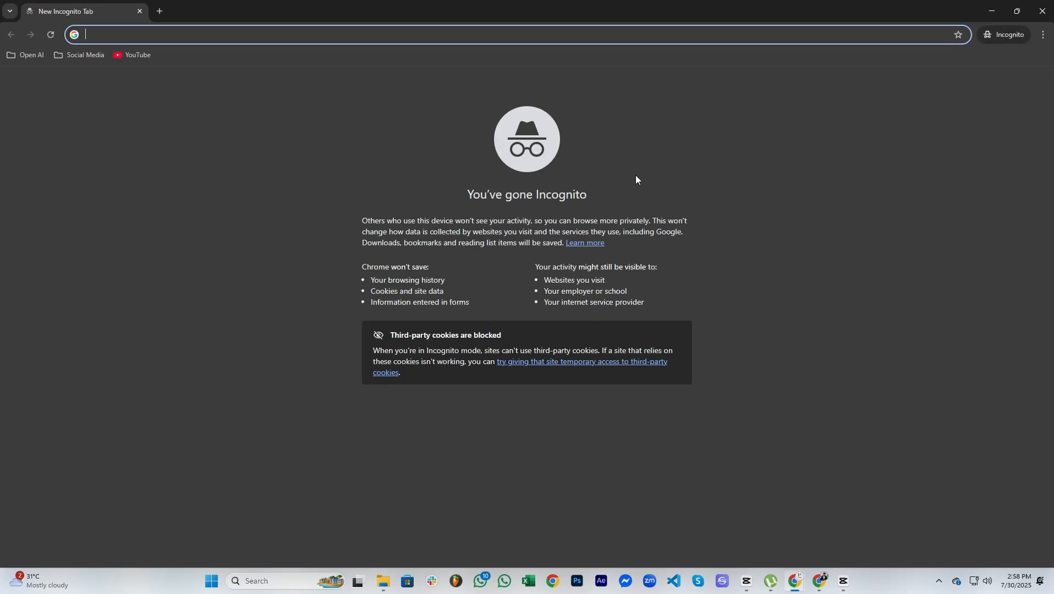
key(ctrl+v)
key(Return)
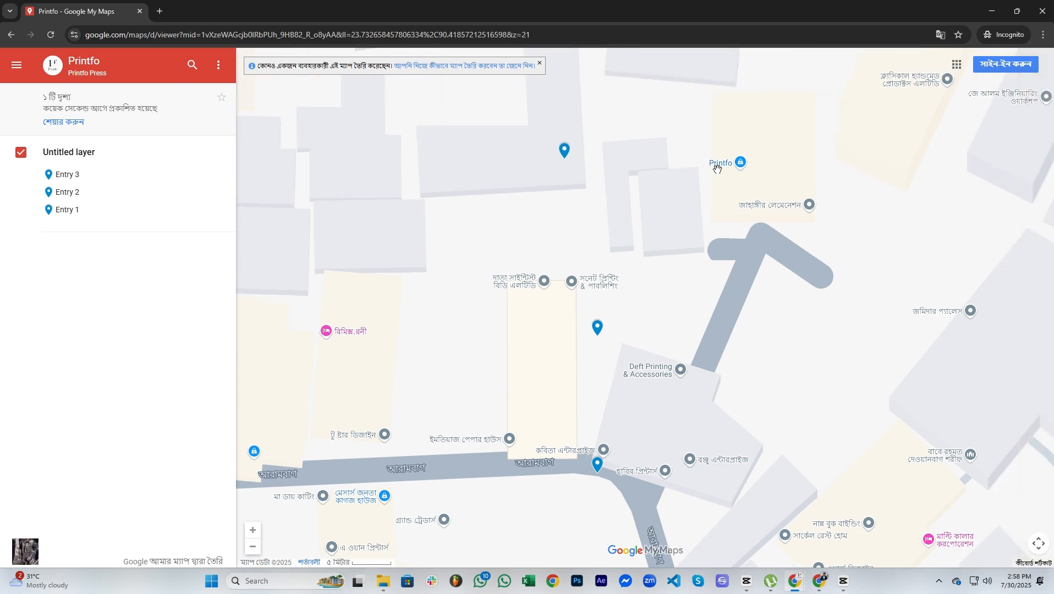
Examine the Entry 3 and Entry 2 markers and their surroundings on the shared map
drag(719, 189, 692, 241)
click(524, 220)
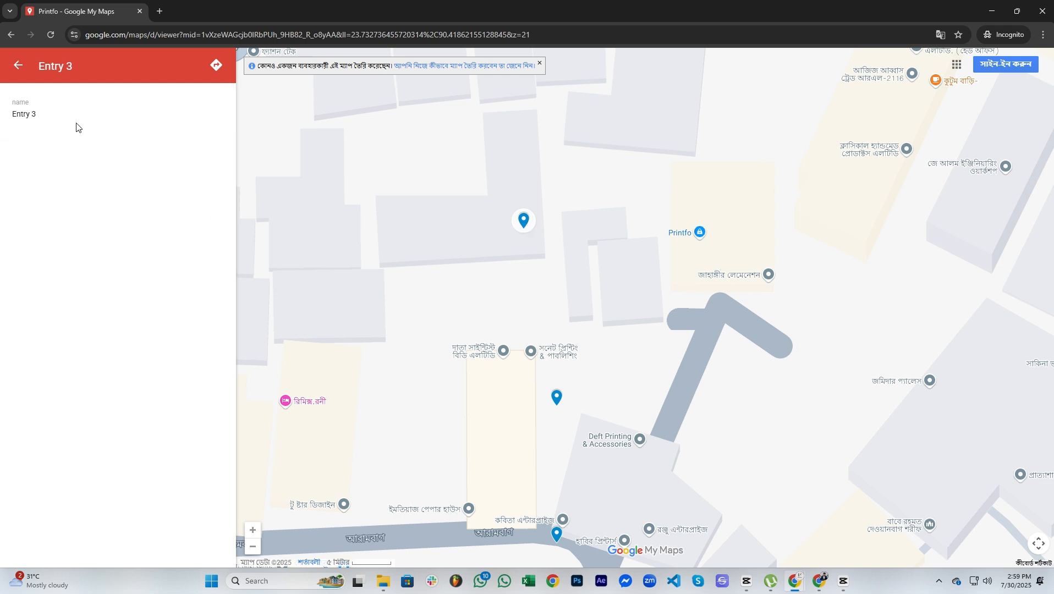
click(555, 400)
drag(608, 461, 623, 316)
scroll(703, 361, up, 1)
scroll(704, 361, down, 1)
scroll(704, 361, down, 1)
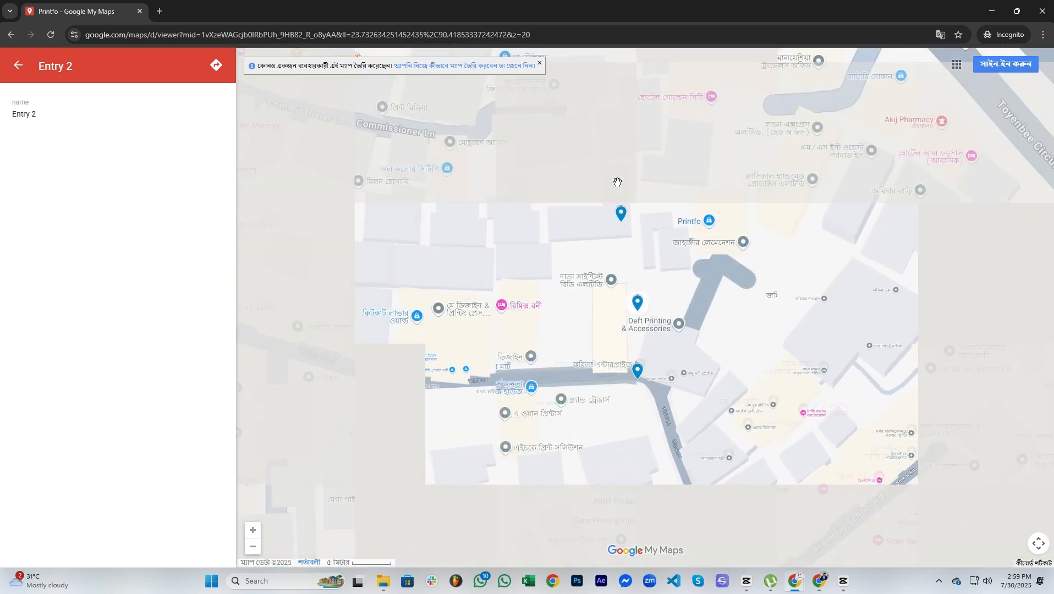